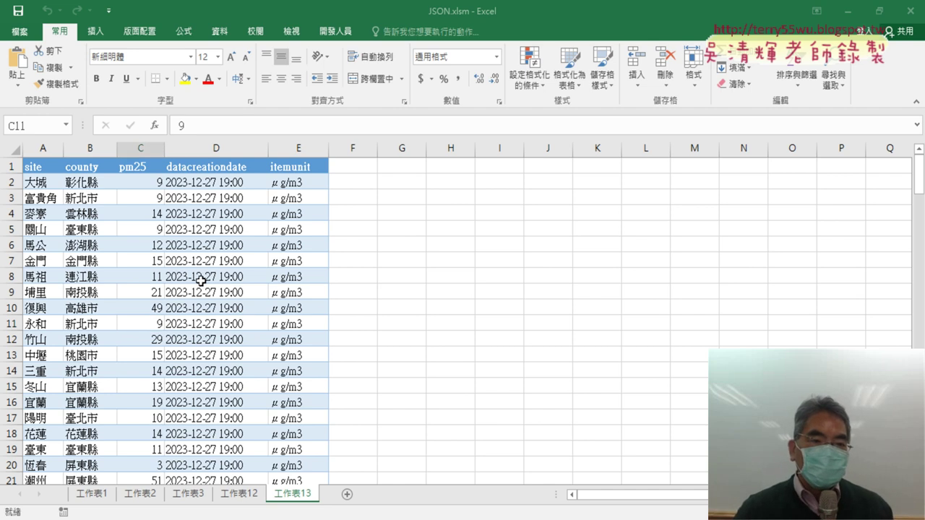
Step: Select a date cell in the imported data on the worksheet
left_click(206, 293)
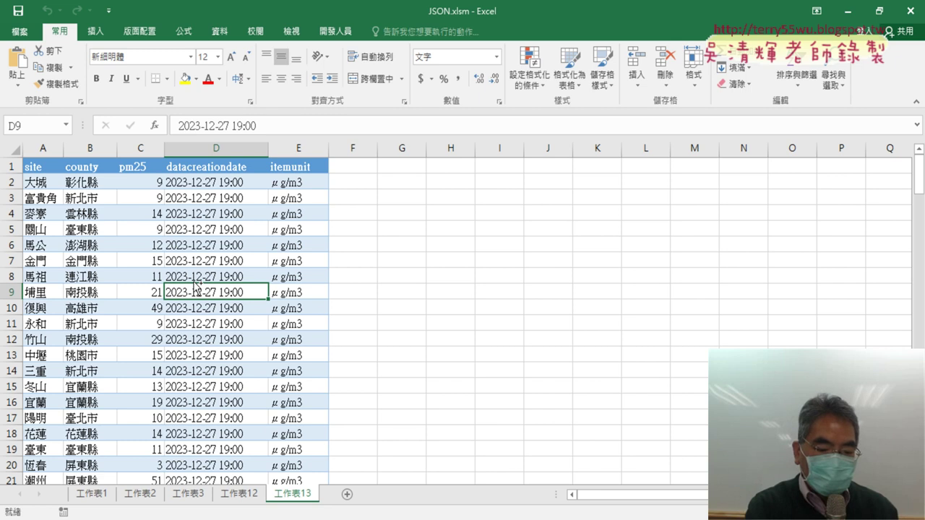
left_click_drag(163, 436, 126, 418)
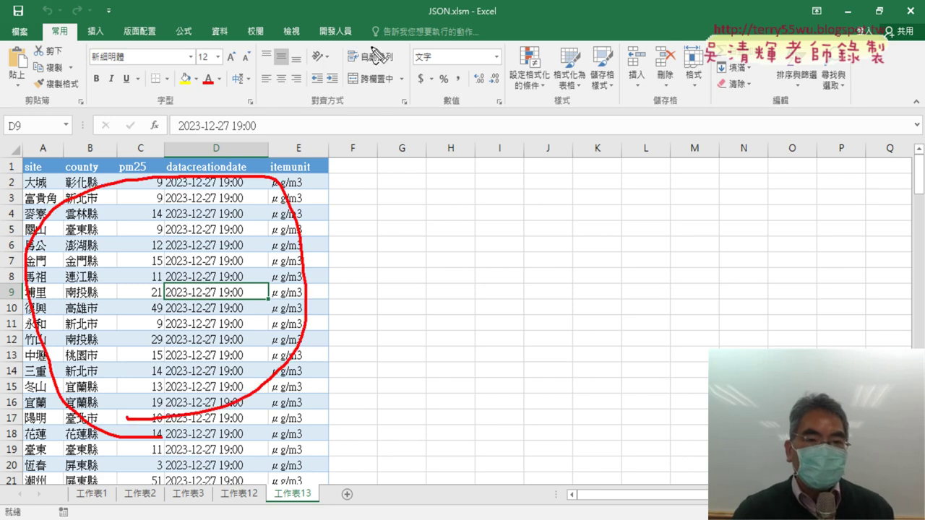
left_click_drag(375, 56, 361, 60)
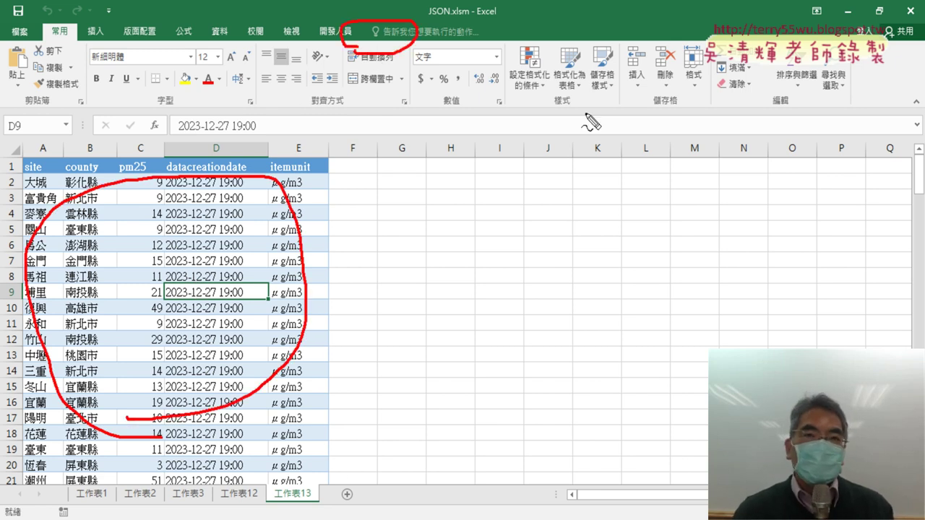
key("Escape")
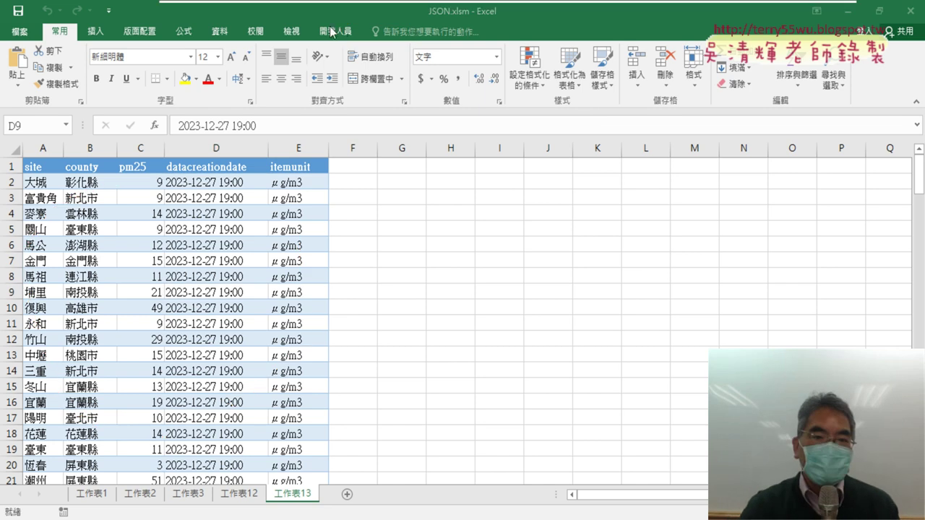
Step: Show Module3's 匯入XML code in the VBA editor, shifted aside so the sheet stays visible
left_click(338, 34)
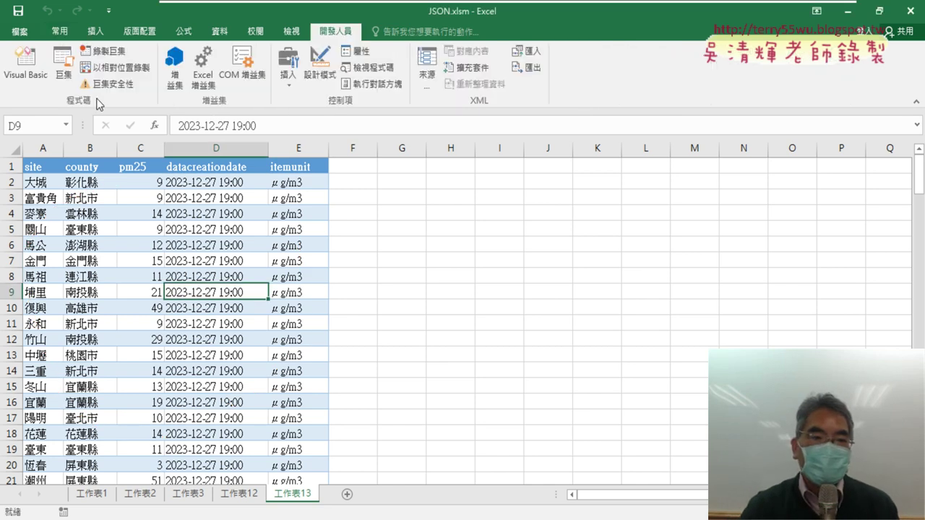
left_click(25, 63)
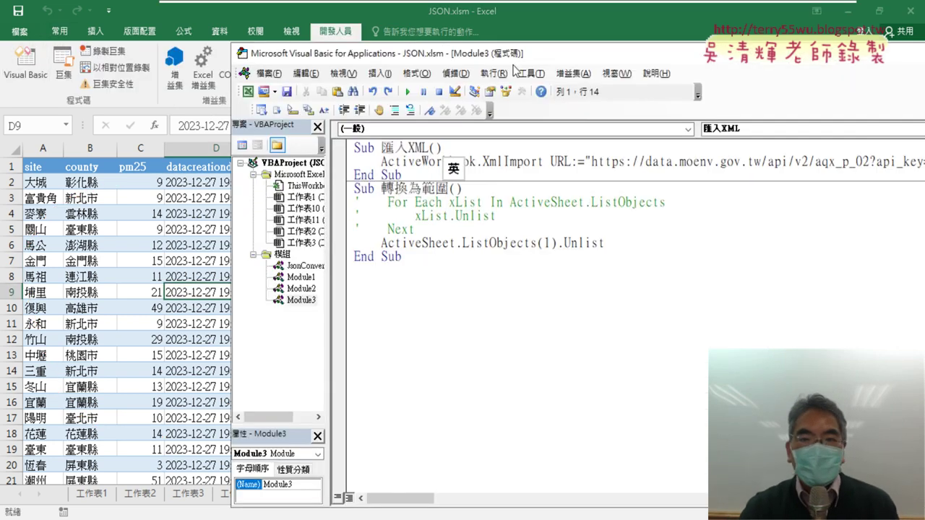
left_click_drag(514, 63, 282, 48)
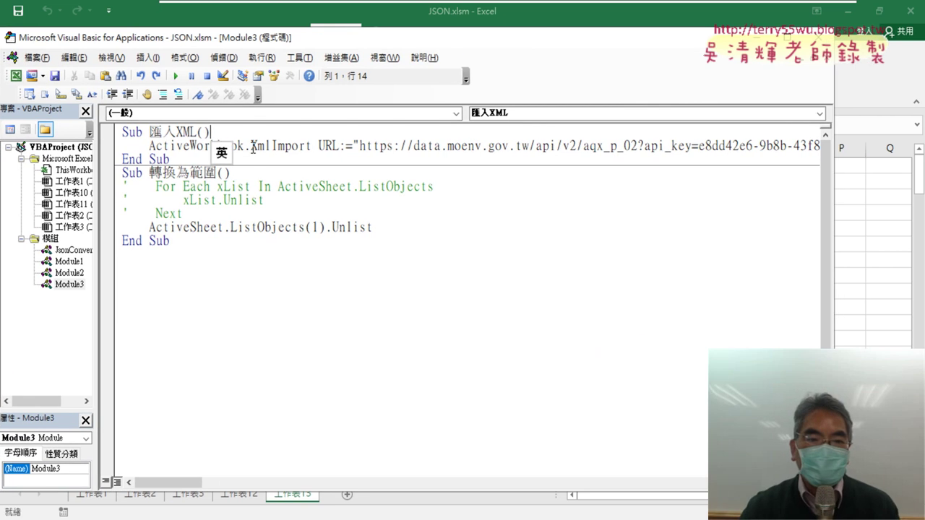
left_click_drag(251, 146, 311, 147)
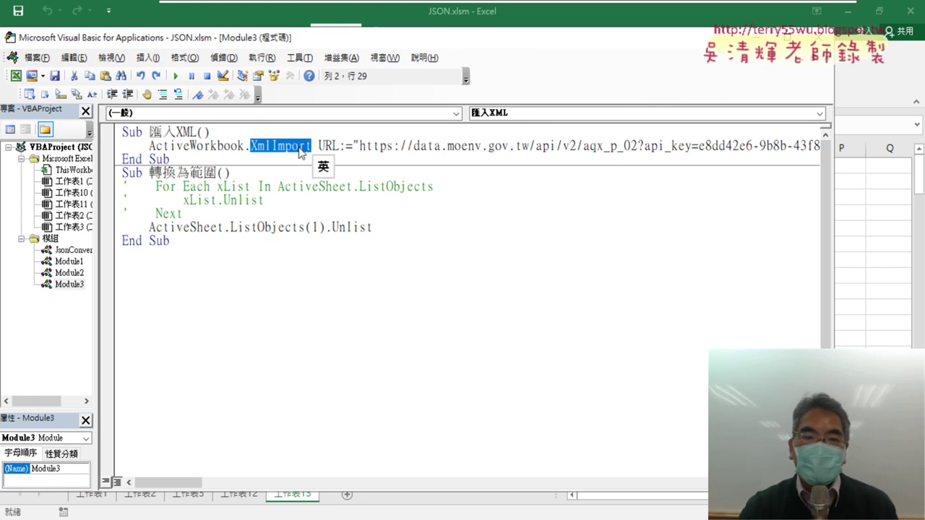
left_click(295, 147)
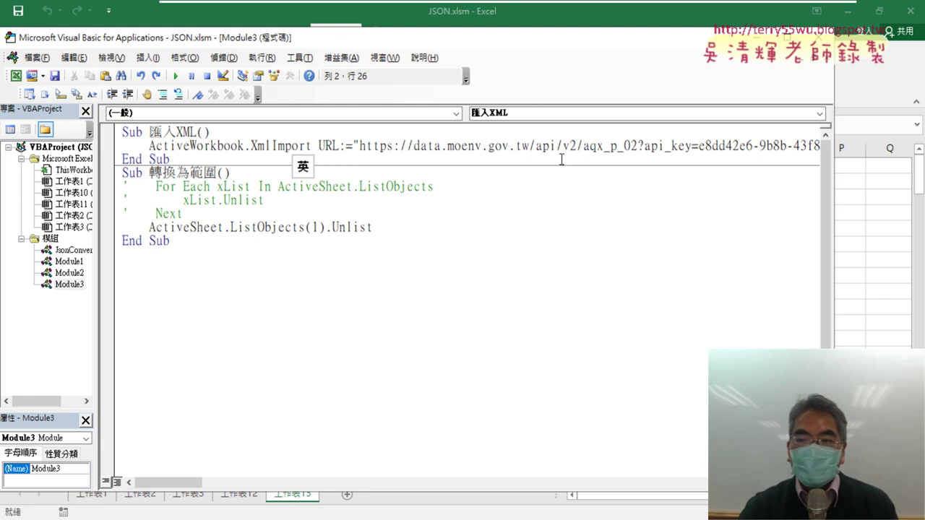
mouse_move(172, 485)
left_mouse_down()
mouse_move(248, 489)
mouse_move(173, 481)
left_mouse_up()
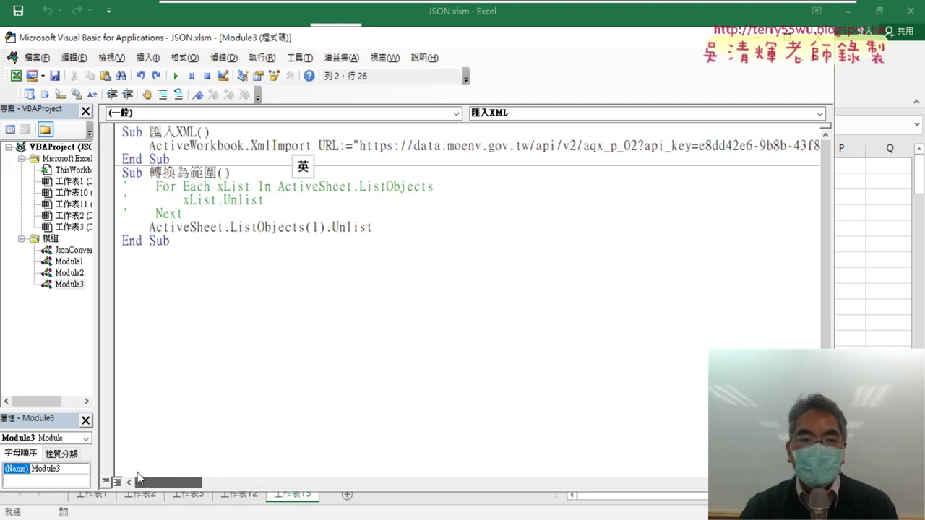
left_click_drag(289, 44, 580, 49)
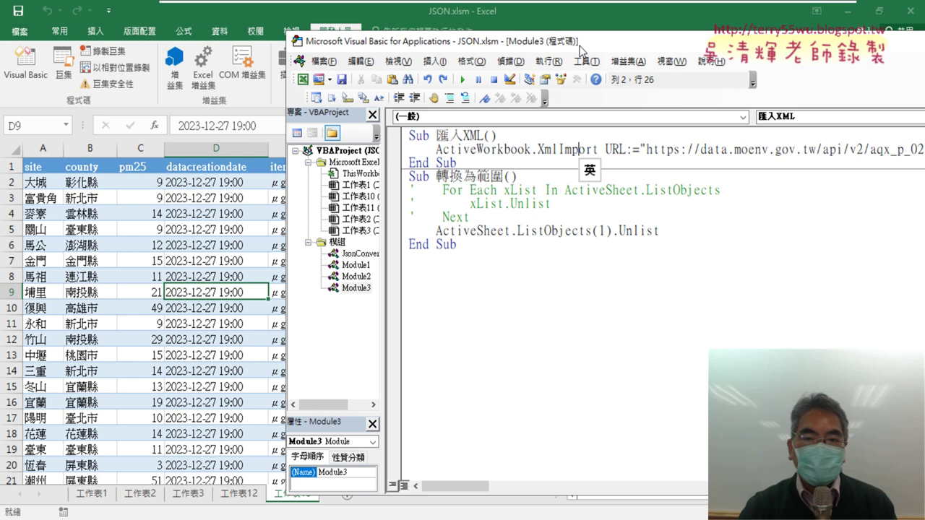
Step: Insert an indented Cells.Clear line as the first statement of Sub 匯入XML
left_click(532, 136)
key("Return")
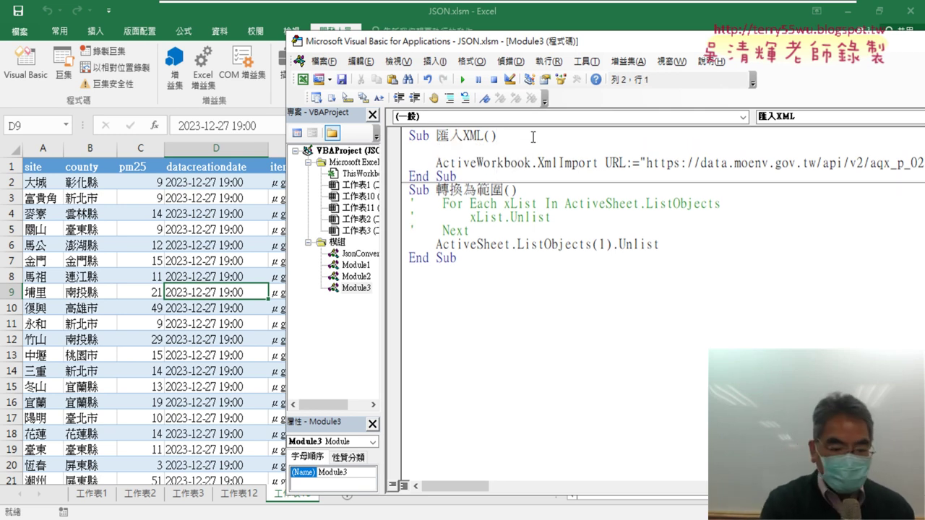
key("Tab")
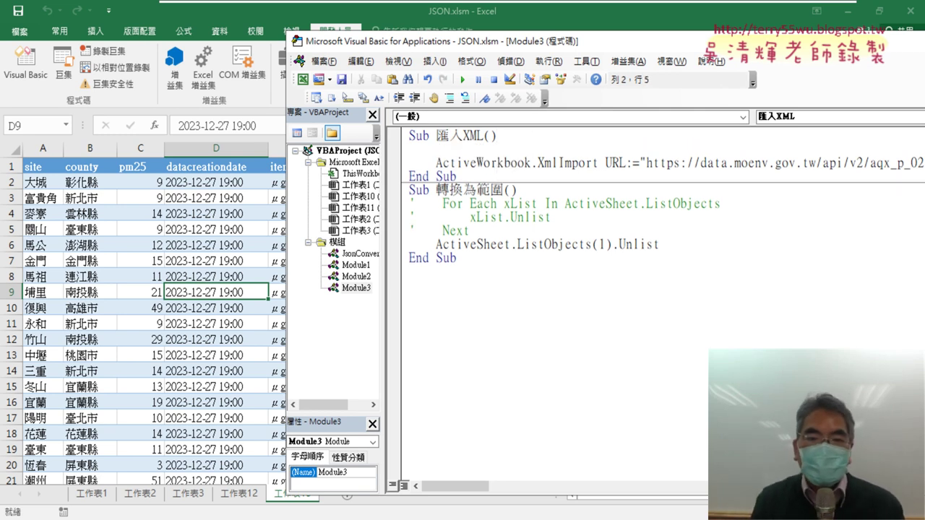
type("c")
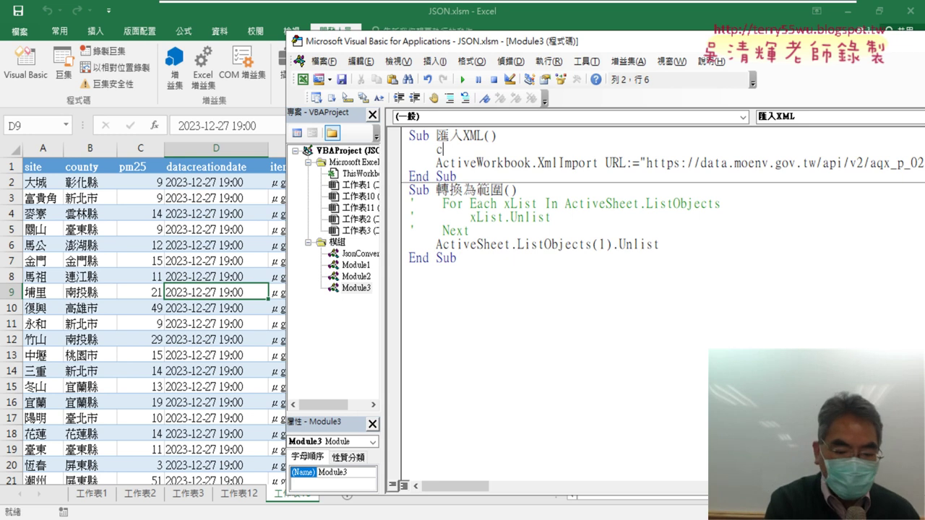
type("ell")
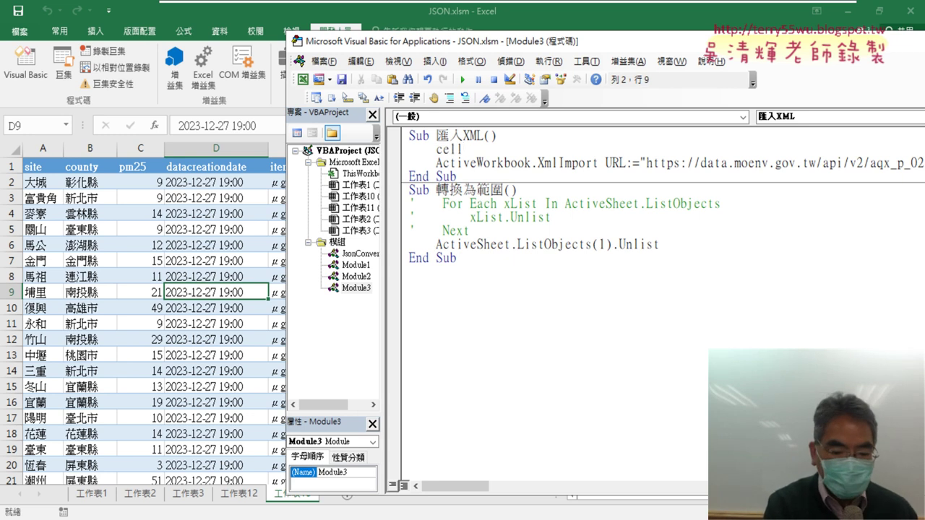
type("s.")
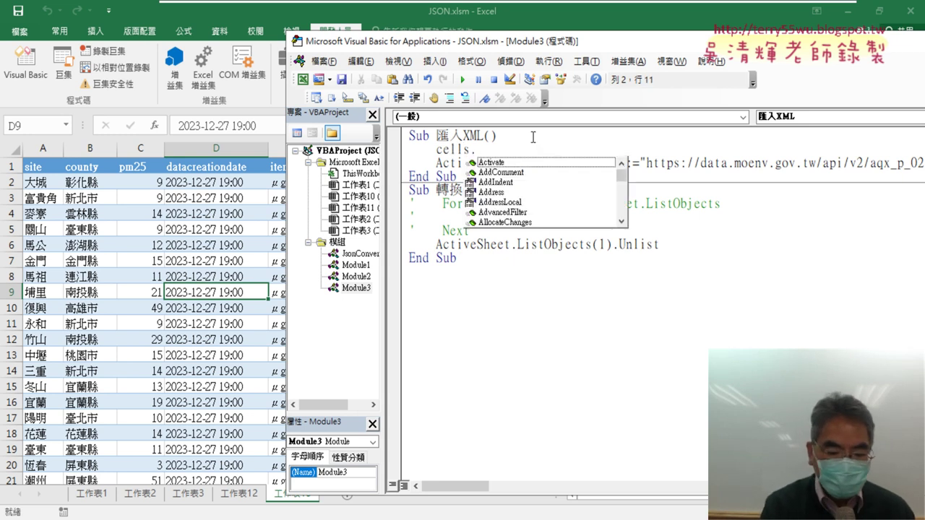
type("c")
key("Down")
key("Down")
key("Down")
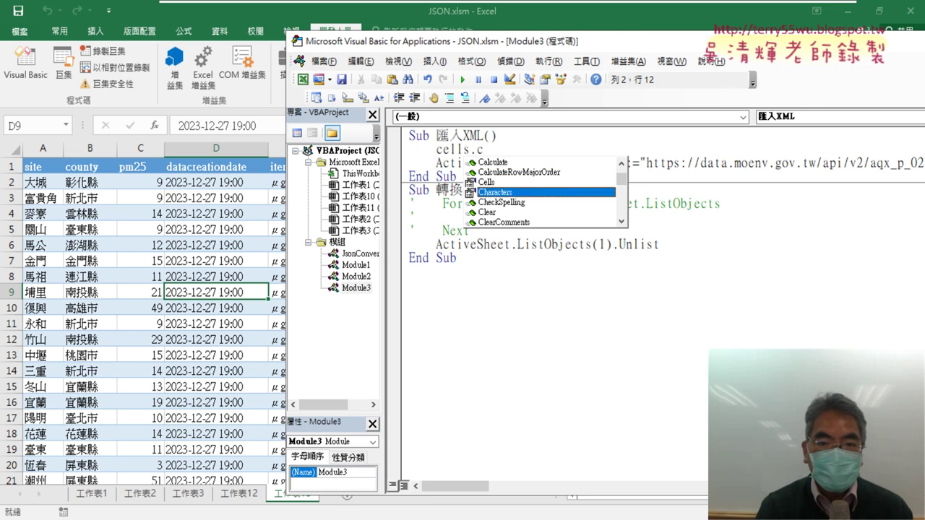
key("Down")
key("Down")
key("space")
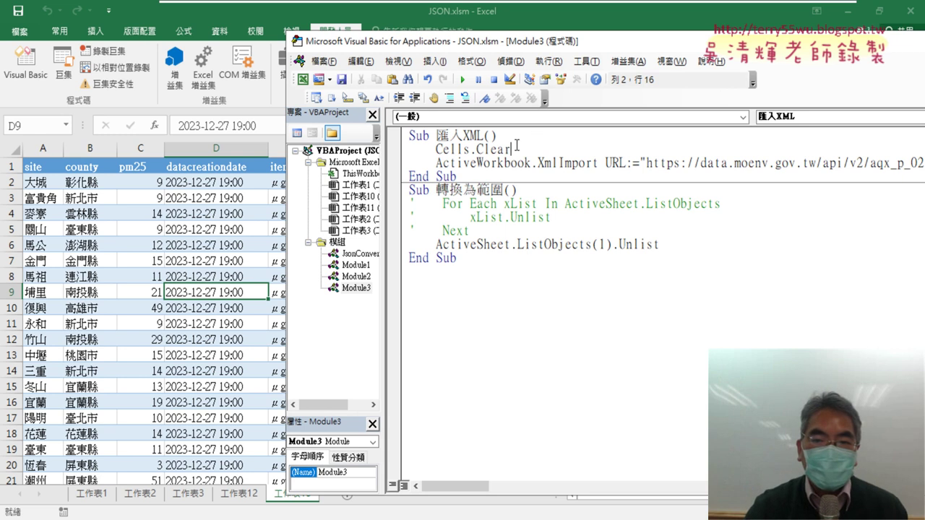
left_click_drag(512, 149, 436, 150)
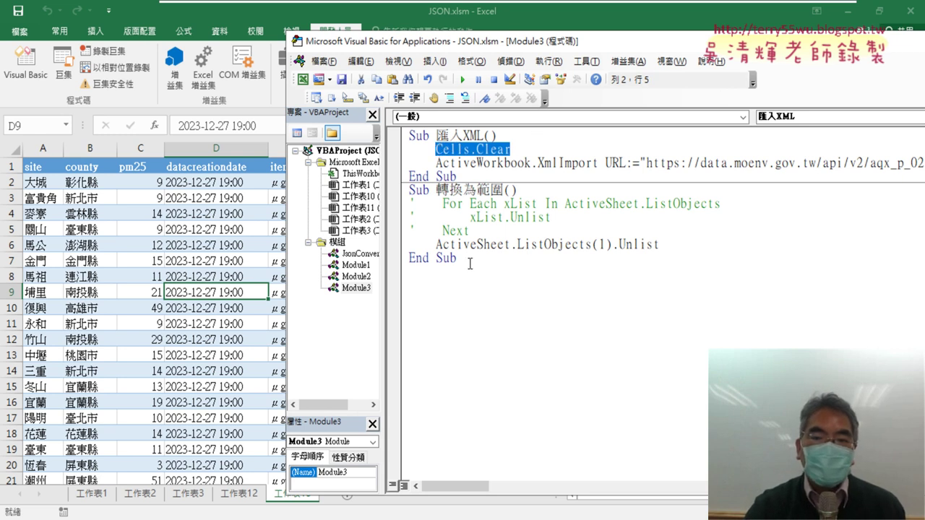
left_click(525, 163)
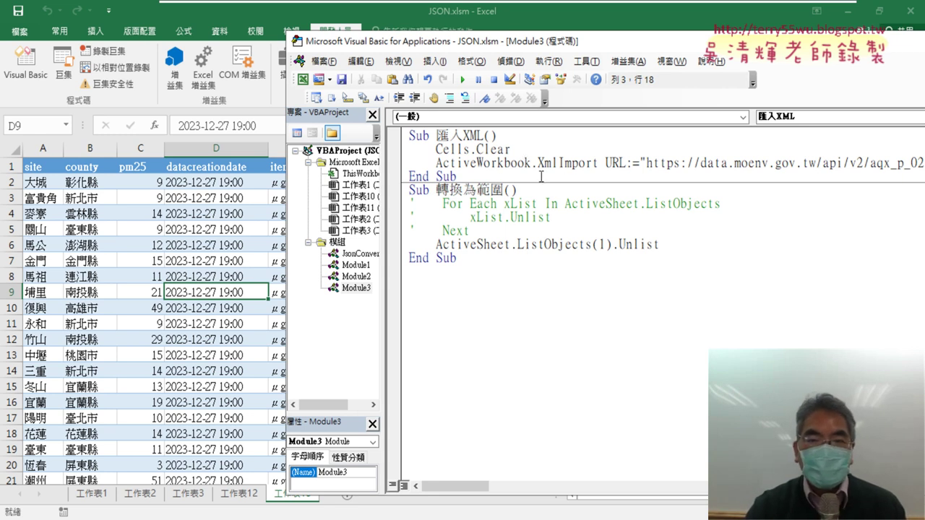
left_click_drag(436, 190, 505, 190)
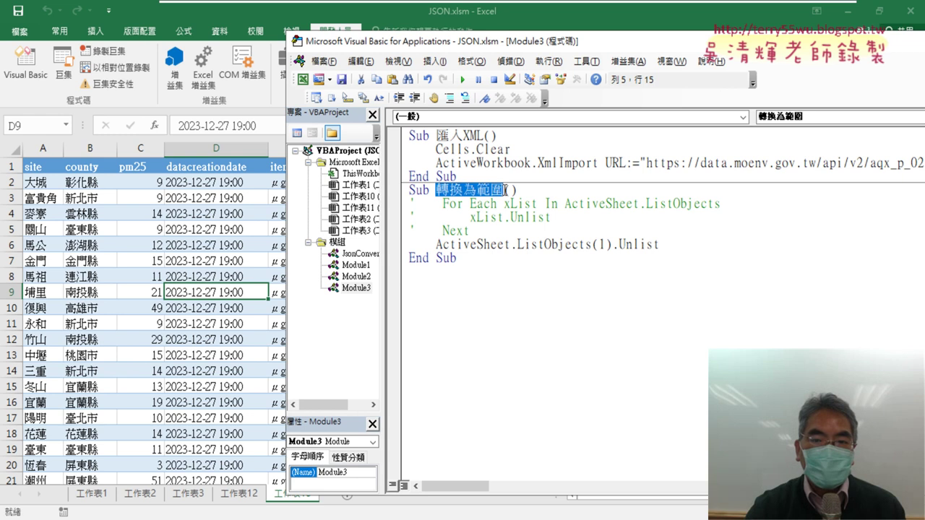
left_click(504, 163)
Step: Run 匯入XML and view the re-imported 表格12 table on sheet 工作表13
left_click(464, 80)
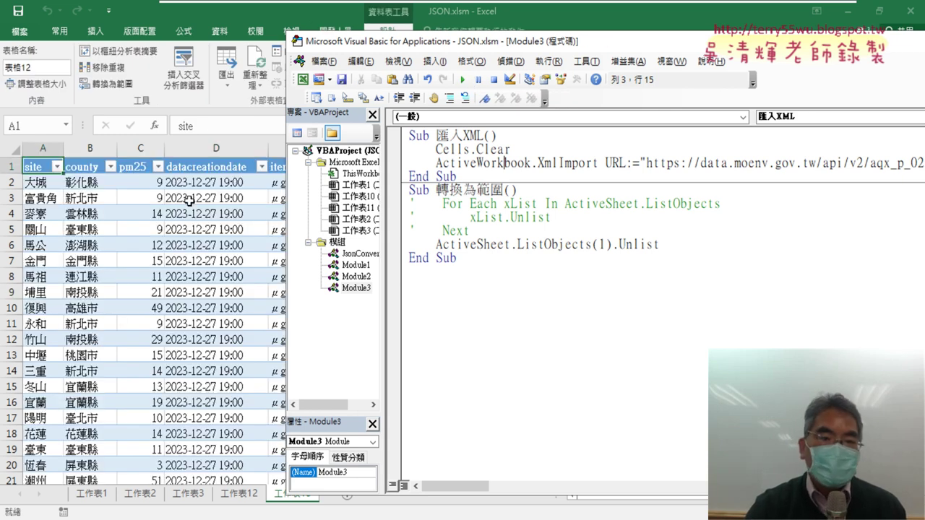
left_click(202, 160)
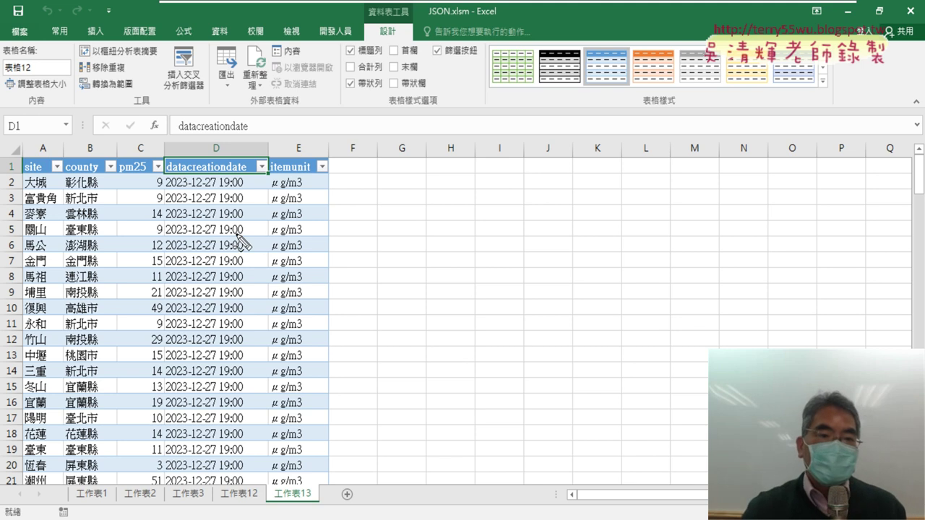
left_click_drag(36, 312, 70, 383)
left_click_drag(50, 347, 98, 383)
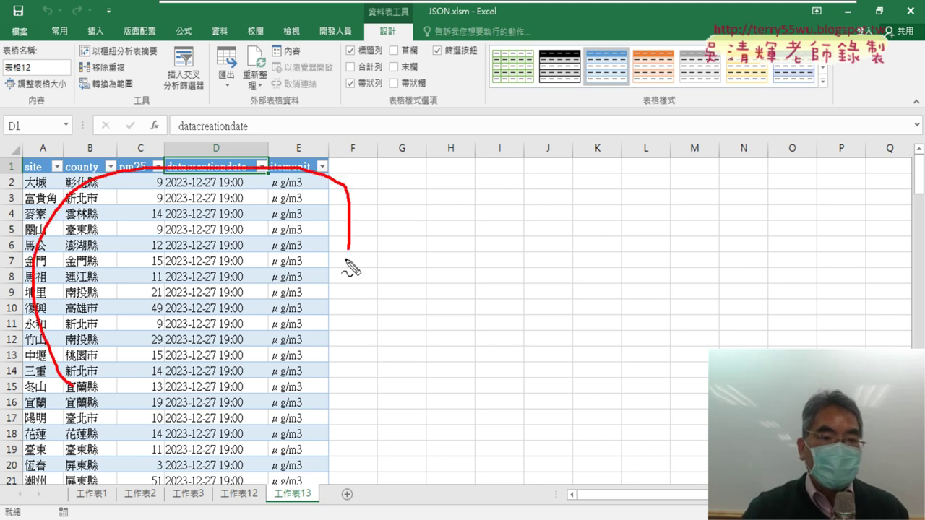
mouse_move(403, 42)
left_mouse_down()
mouse_move(341, 43)
mouse_move(396, 40)
left_mouse_up()
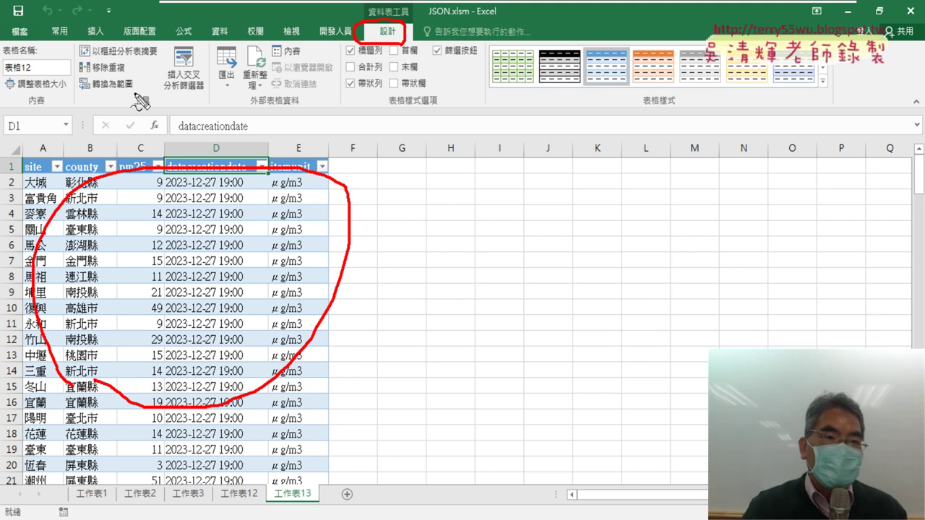
mouse_move(129, 93)
left_mouse_down()
mouse_move(78, 85)
mouse_move(133, 86)
left_mouse_up()
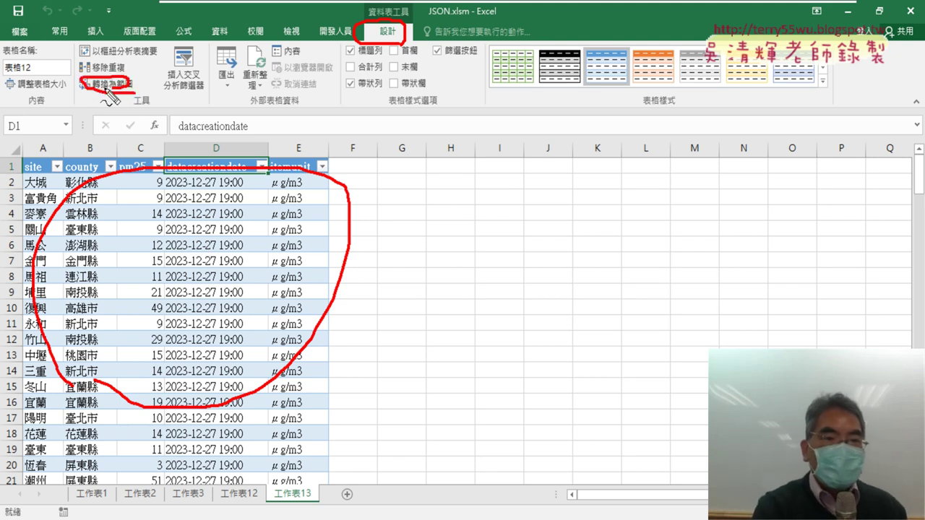
key("Escape")
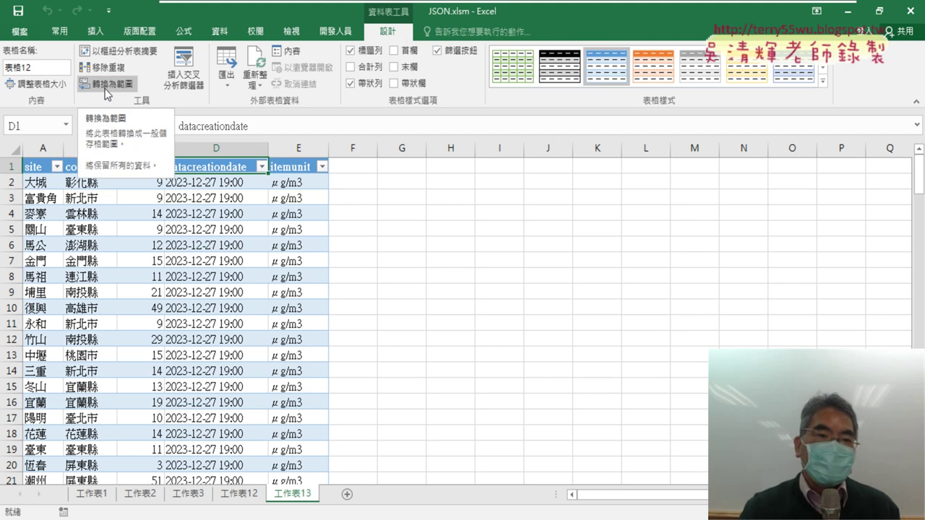
left_click(174, 278)
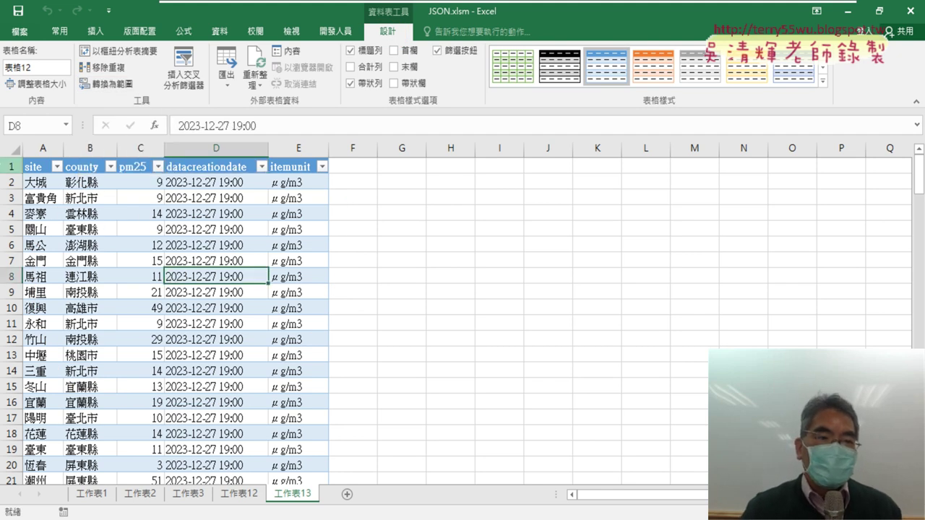
left_click(8, 166)
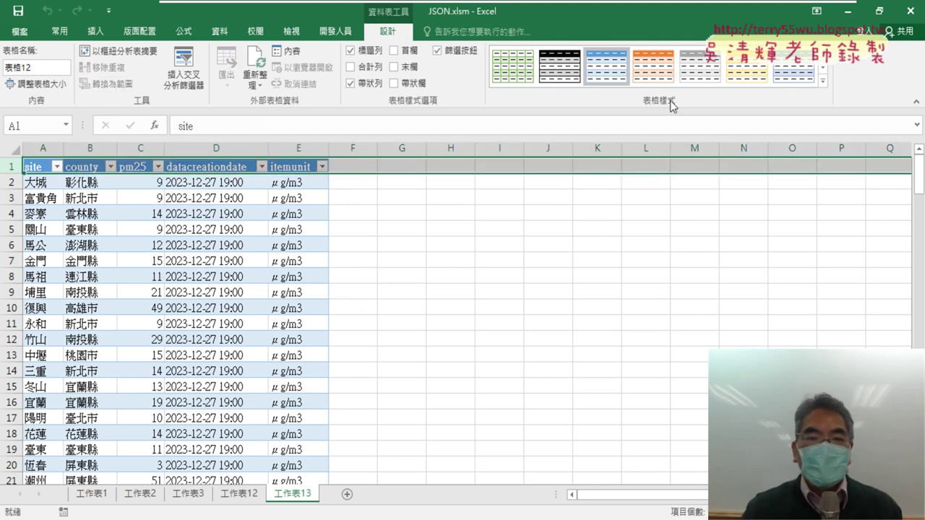
left_click(123, 223)
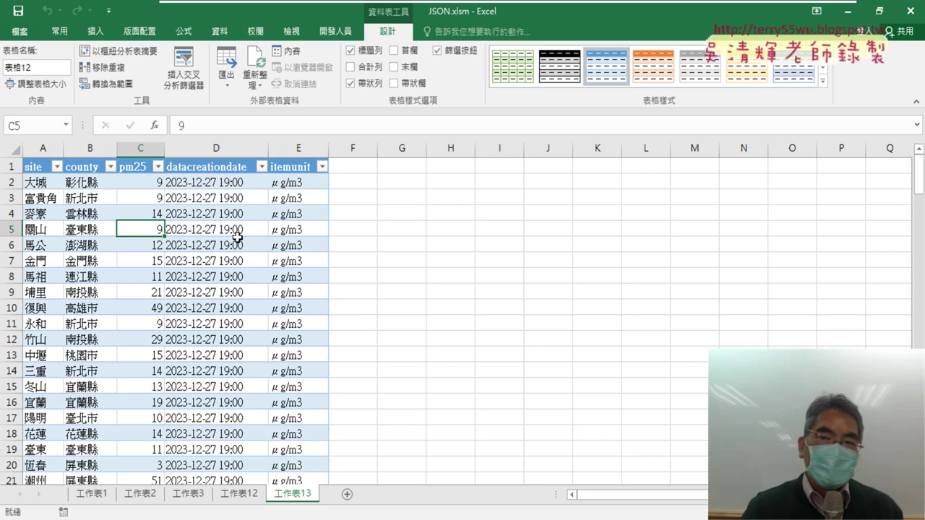
Step: Clear the table style of 表格12 so the data appears plain and unbanded
left_click(825, 80)
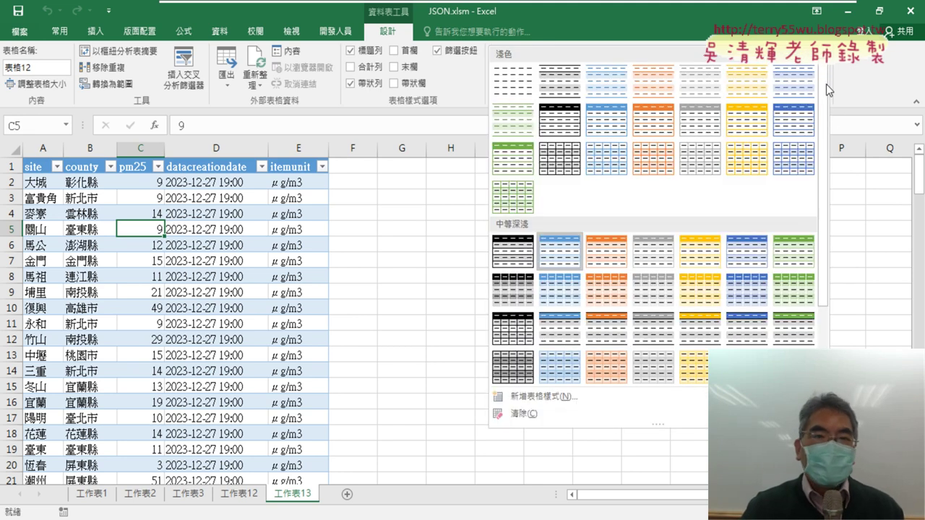
scroll(828, 151, "down", 1)
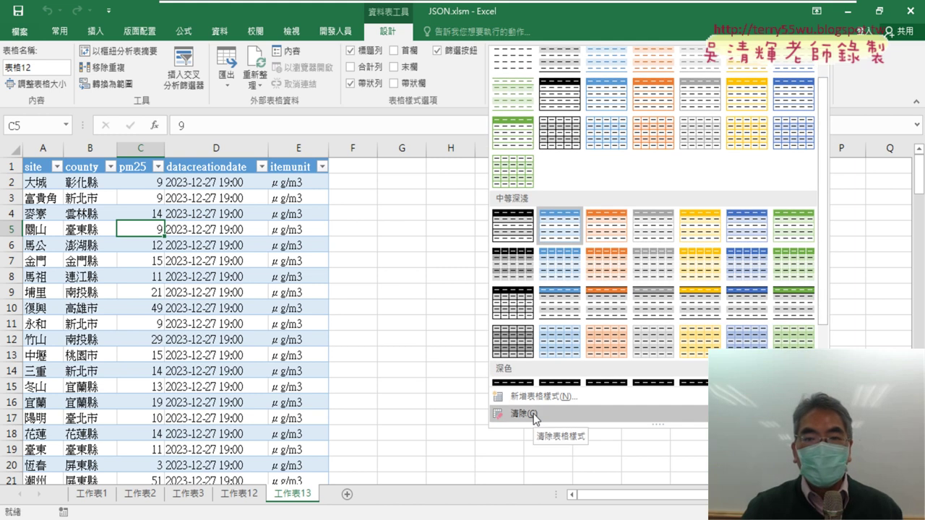
left_click(532, 415)
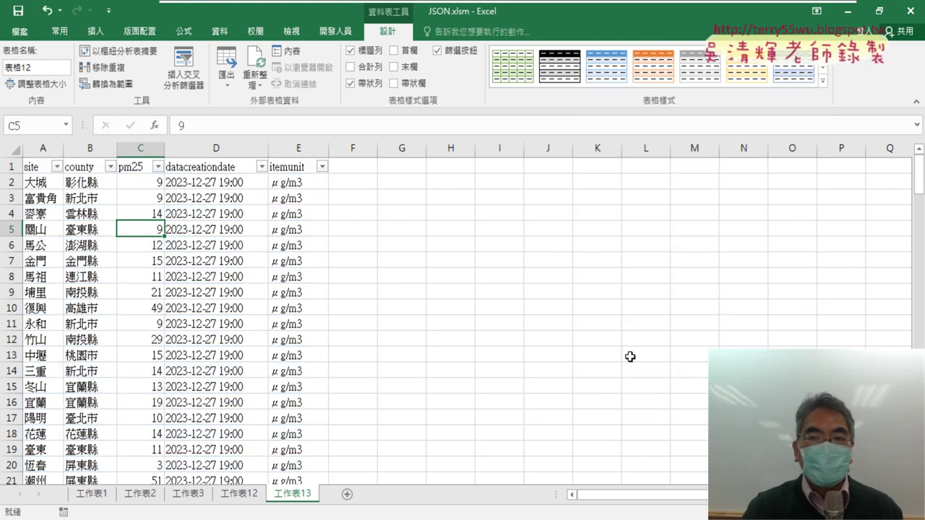
left_click(824, 82)
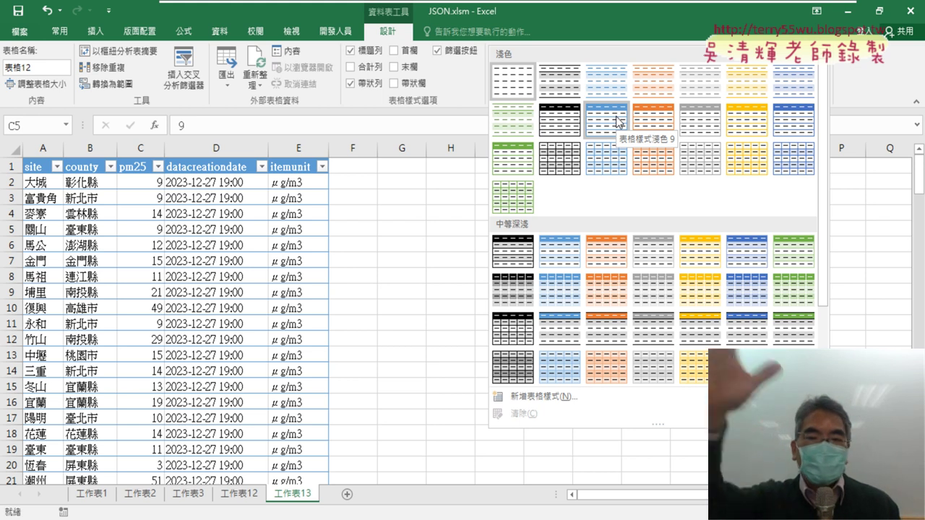
left_click(562, 8)
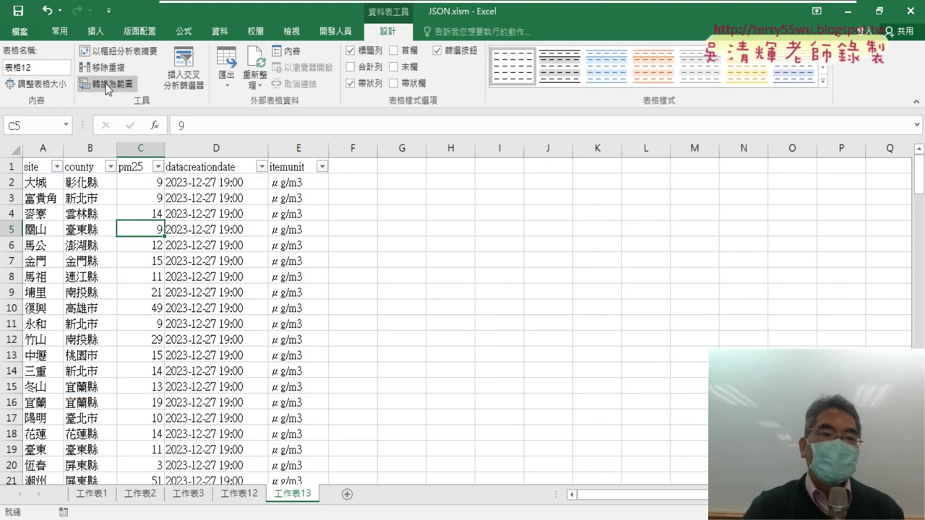
Step: Convert table 表格12 to a normal cell range and confirm with Yes
left_click(193, 281)
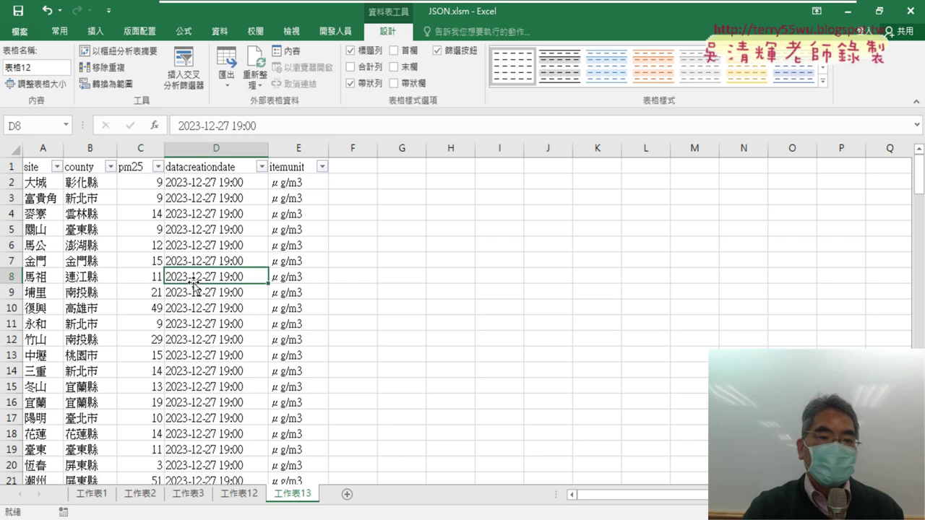
left_click(112, 84)
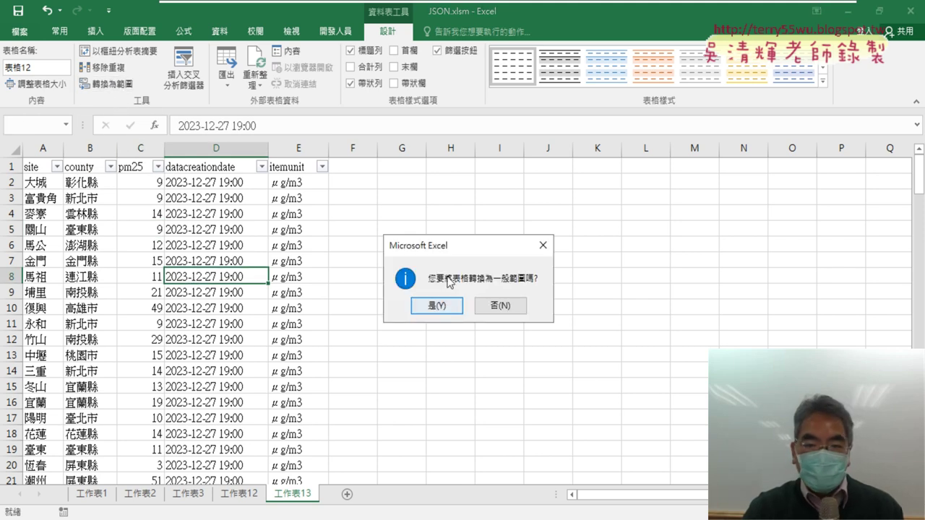
left_click(442, 305)
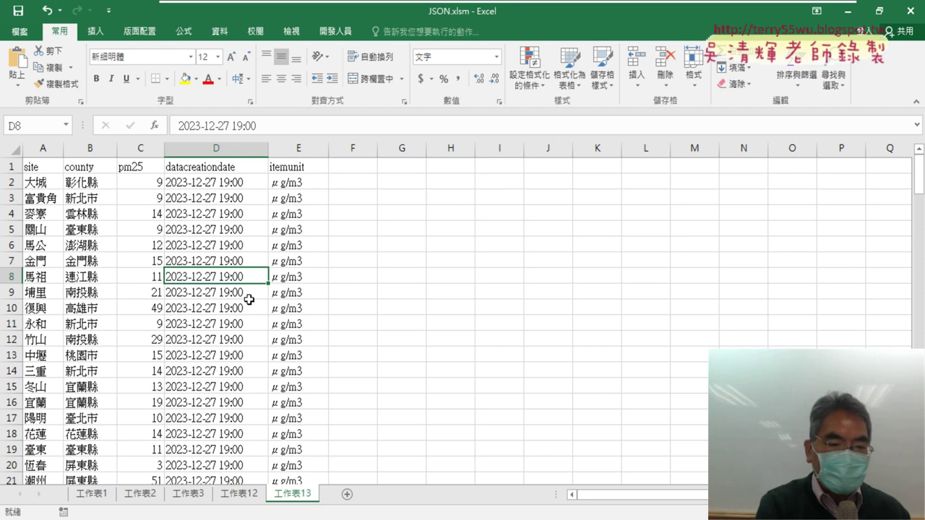
Step: Turn the data back into a table with Ctrl+T and show the Table Design options
key("ctrl+t")
key("Return")
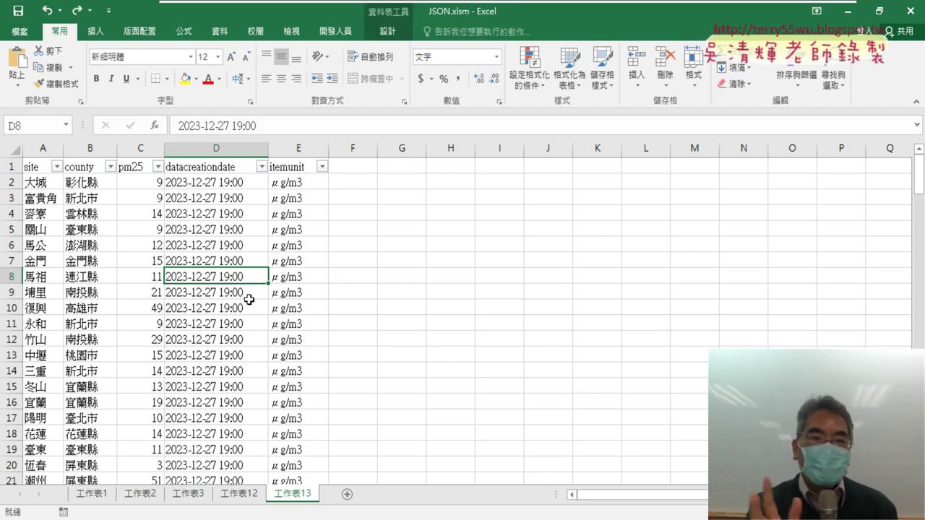
left_click(388, 31)
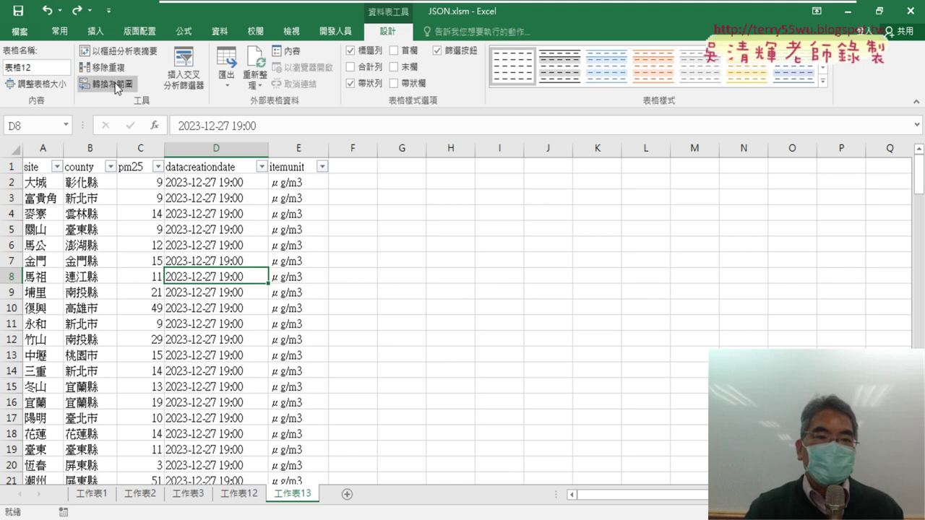
Step: Add a blank line after the XmlImport call in 匯入XML
left_click(334, 31)
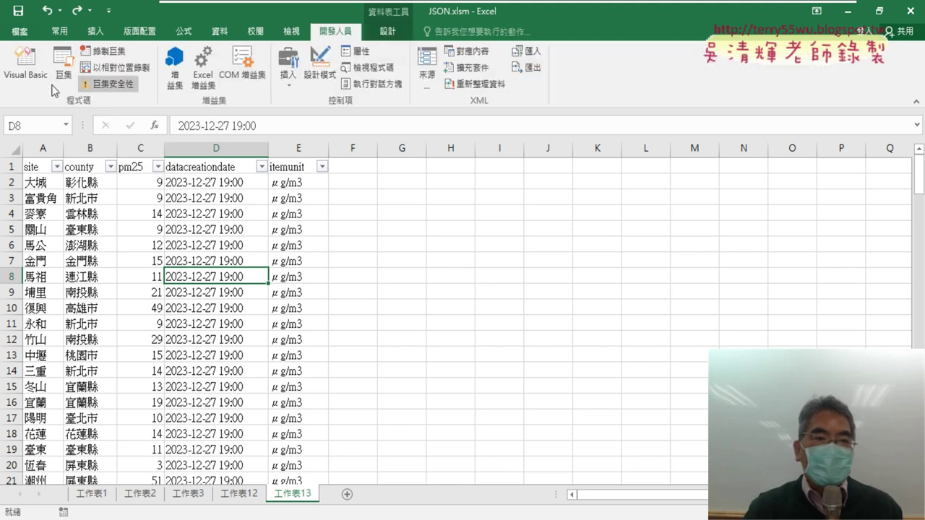
left_click(25, 63)
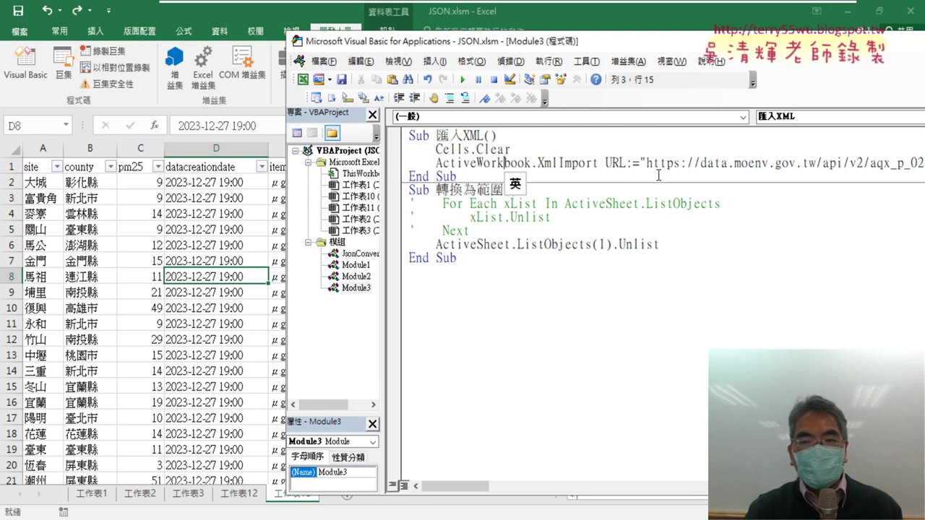
key("End")
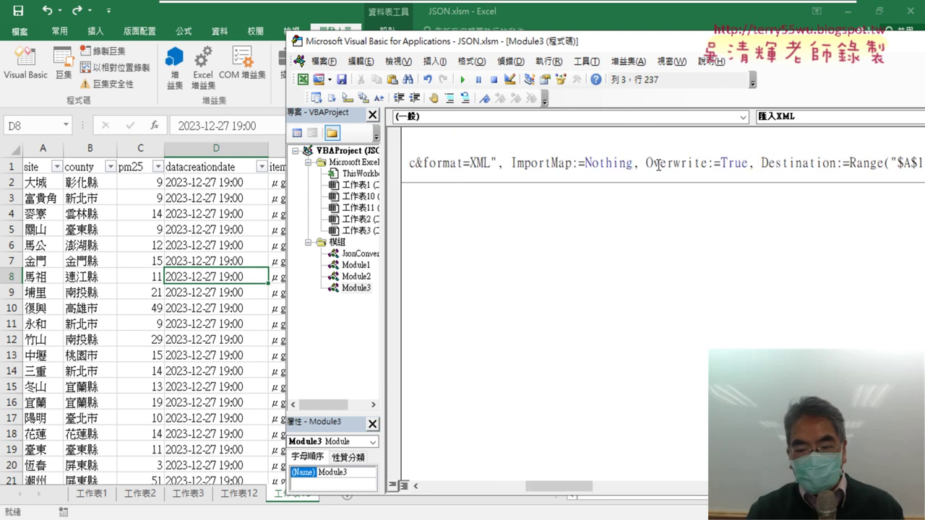
key("Return")
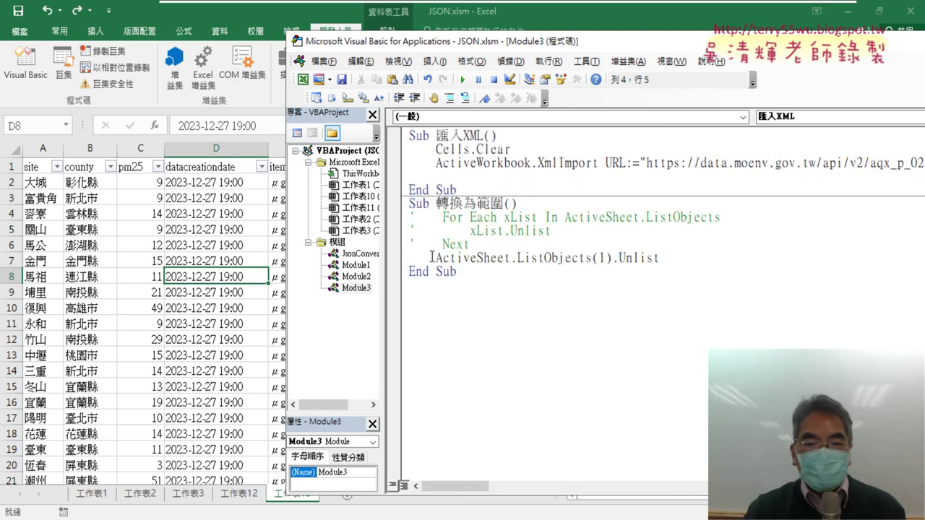
Step: Select ActiveSheet in the ListObjects(1).Unlist statement to reuse it on the new line
left_click_drag(435, 258, 510, 258)
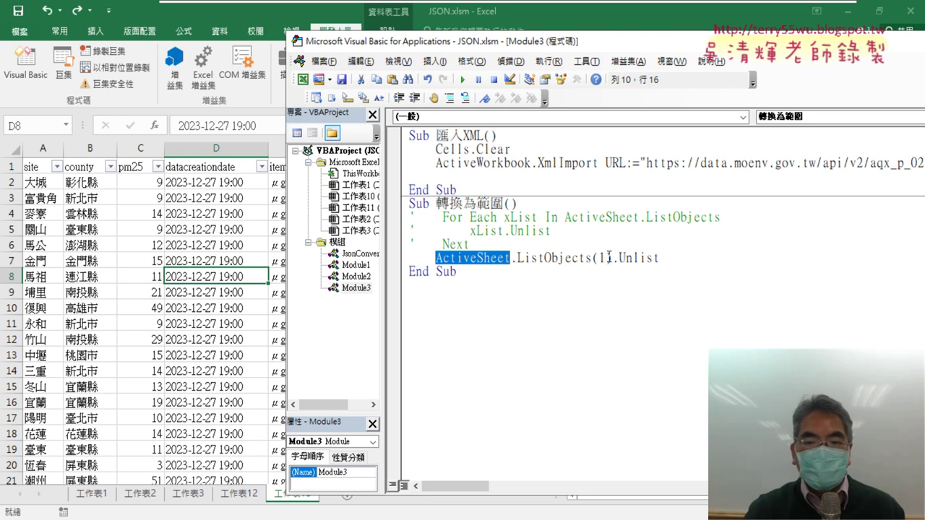
left_click_drag(661, 258, 613, 258)
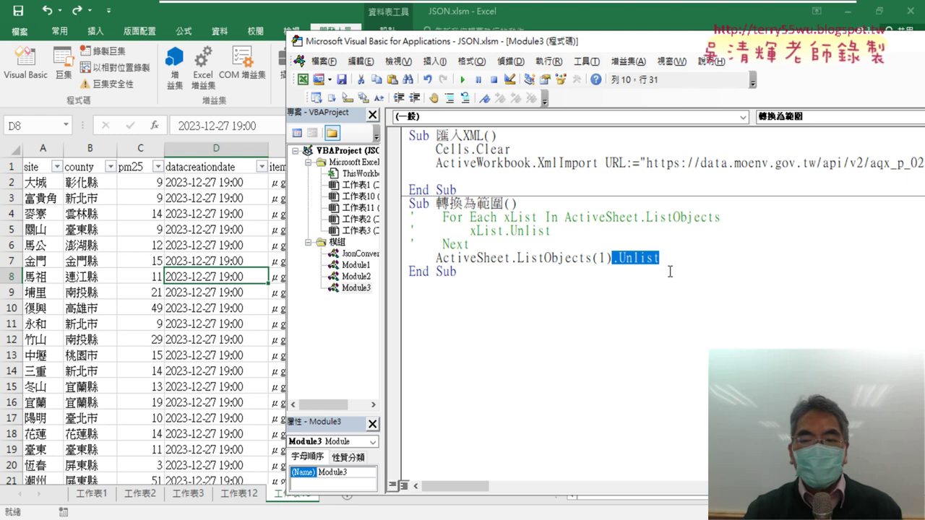
left_click_drag(618, 258, 633, 258)
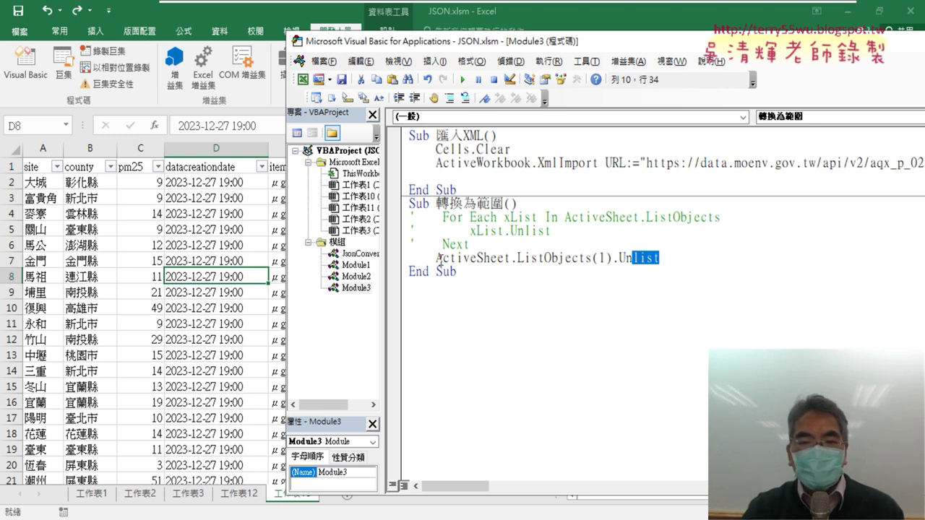
left_click_drag(436, 257, 496, 258)
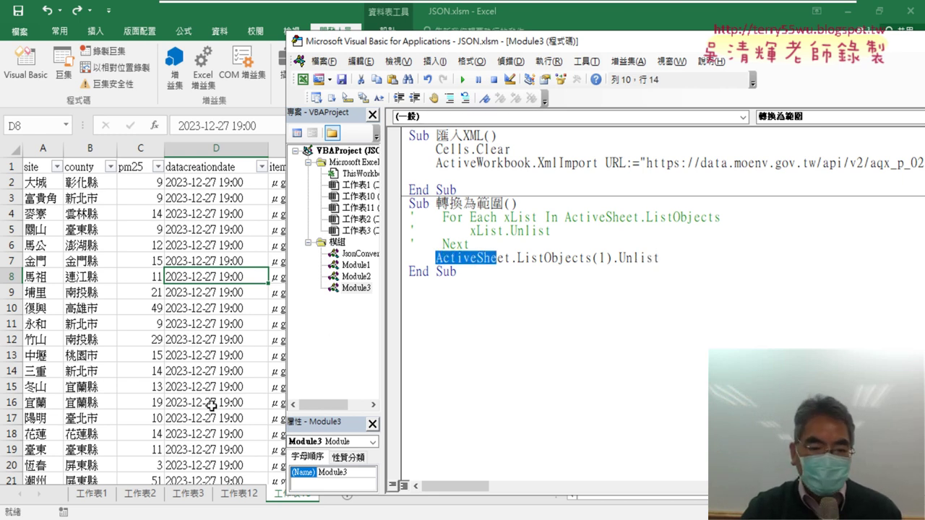
mouse_move(510, 258)
left_mouse_down()
mouse_move(436, 258)
mouse_move(456, 180)
left_mouse_up()
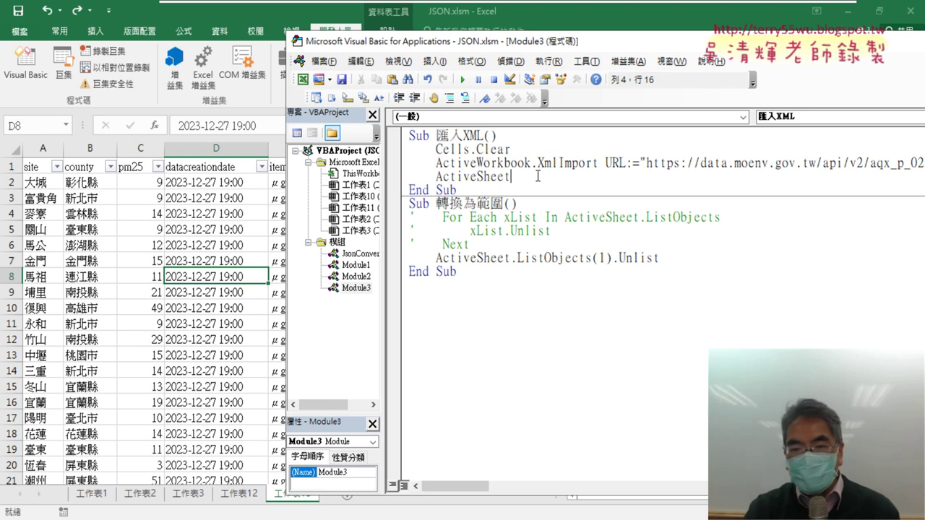
Step: Append .listobjects after ActiveSheet and retype its letters to check auto-capitalization
type(".")
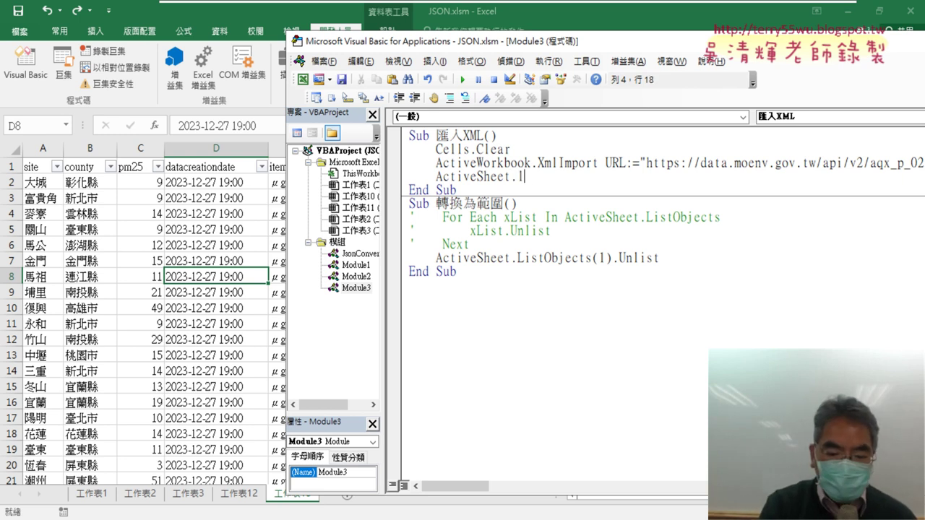
type("list")
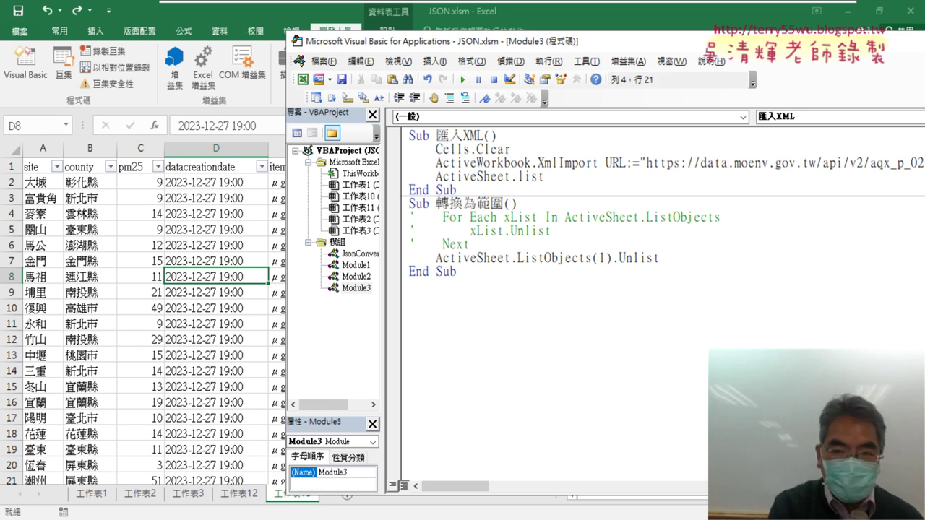
type("o")
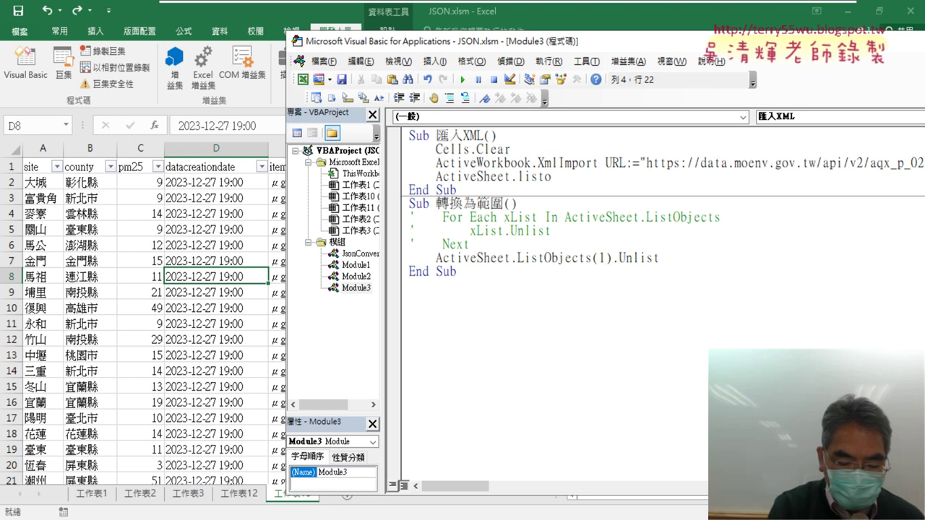
type("b")
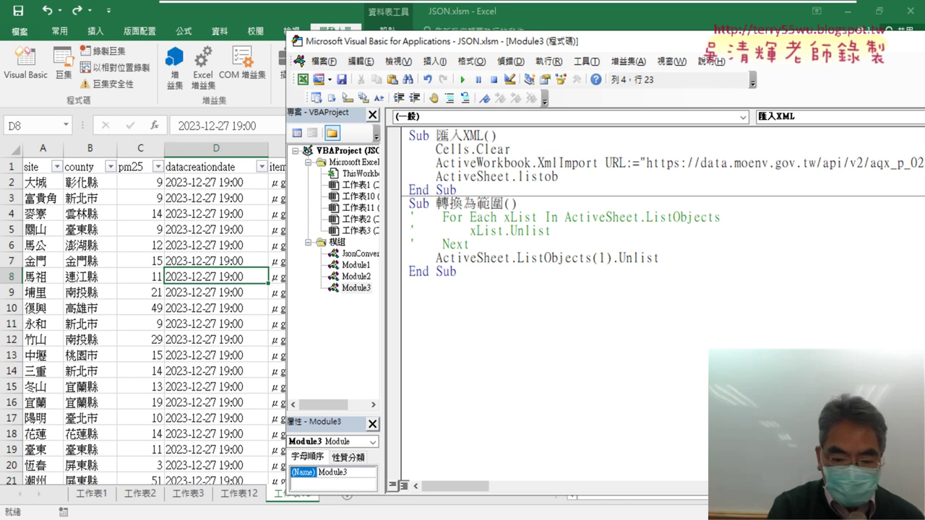
type("ject")
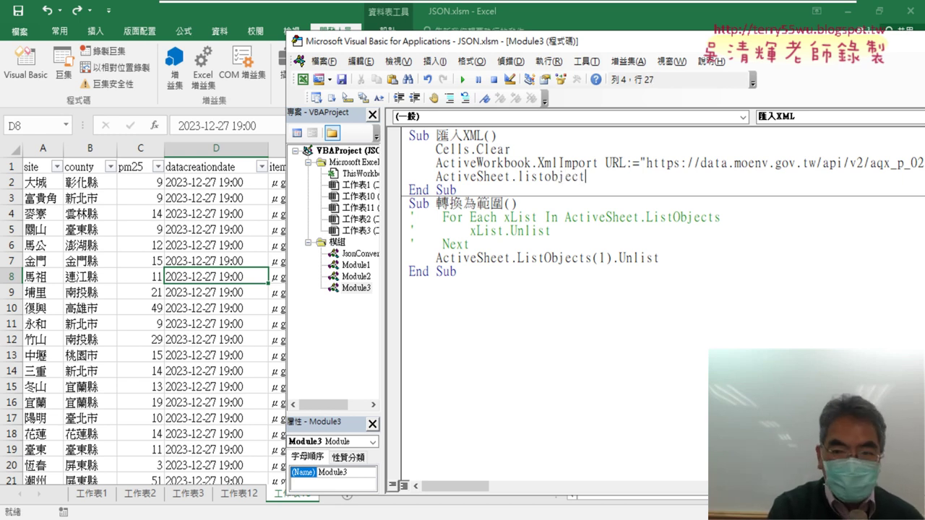
type("s")
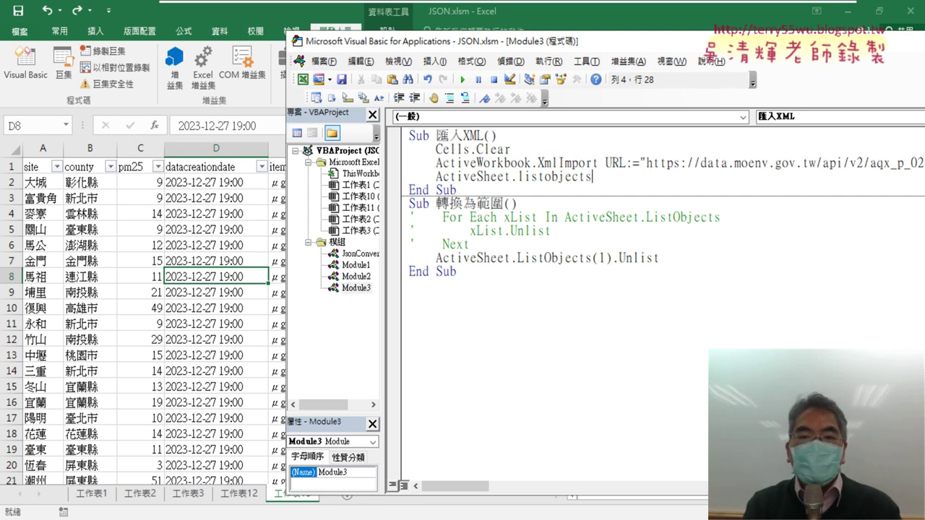
left_click(457, 190)
left_click(593, 177)
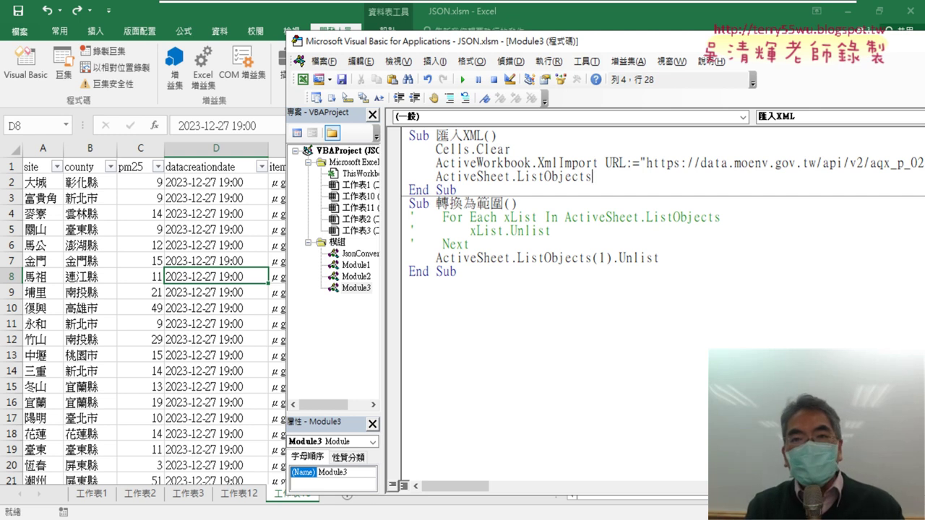
left_click(590, 176)
left_click(581, 176)
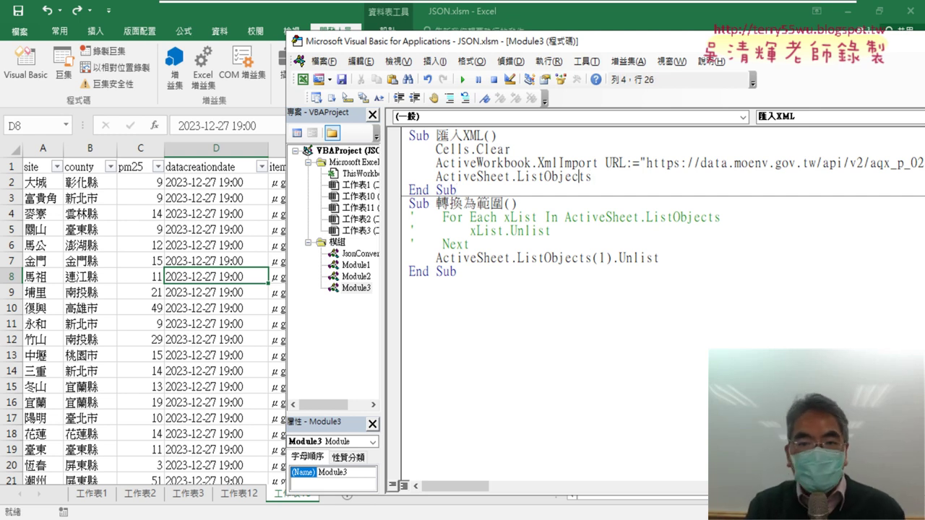
key("Delete")
type("l")
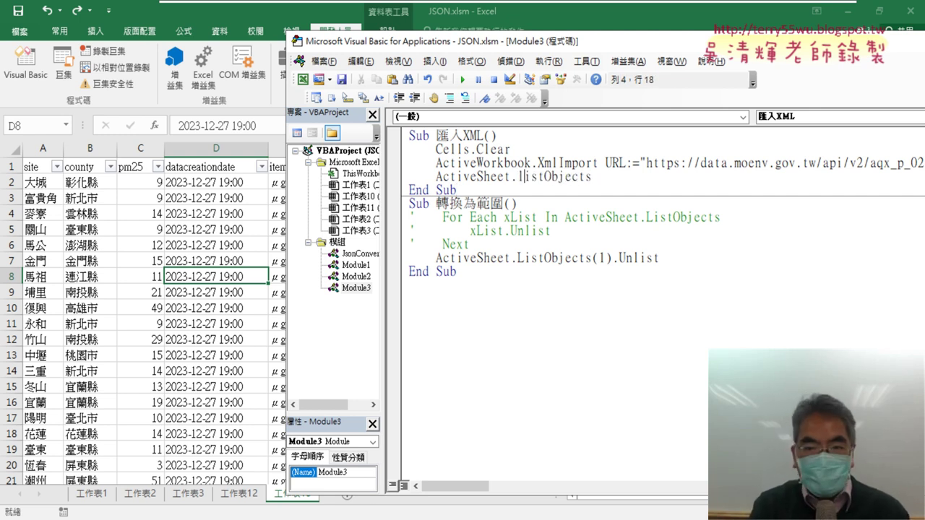
key("Delete")
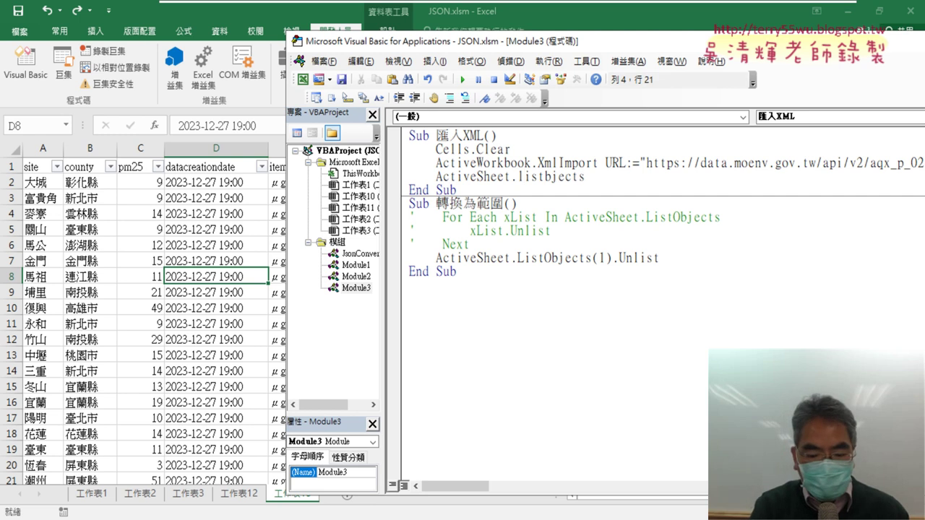
type("o")
left_click(585, 176)
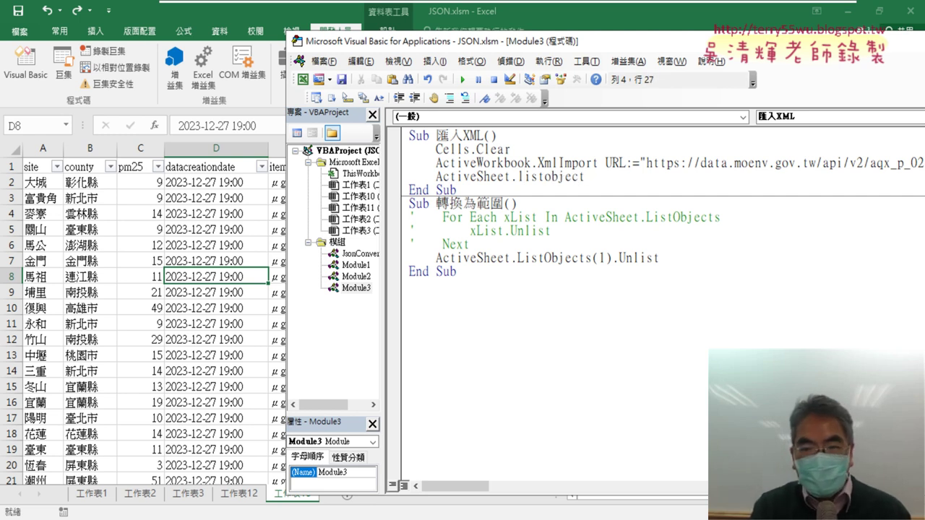
left_click(457, 190)
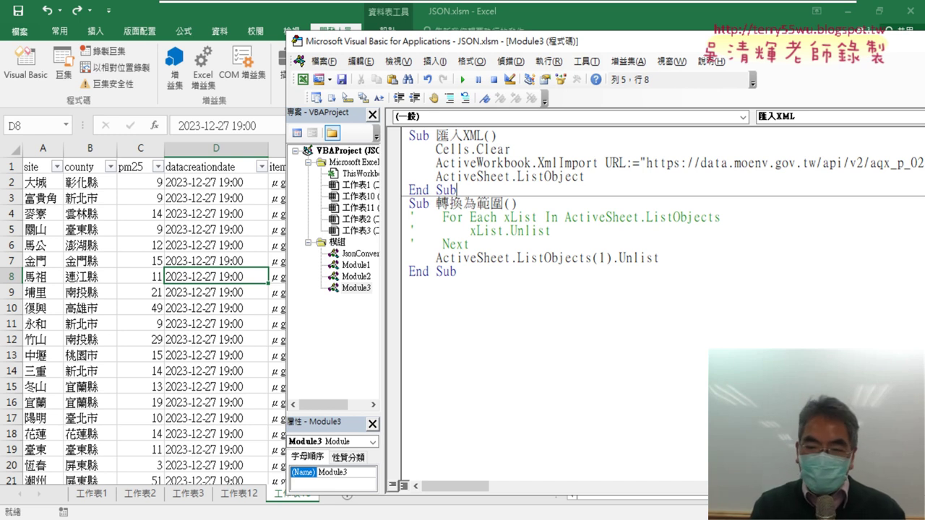
Step: Complete the line as ActiveSheet.ListObjects.Unlist and commit it
left_click(586, 177)
type("s")
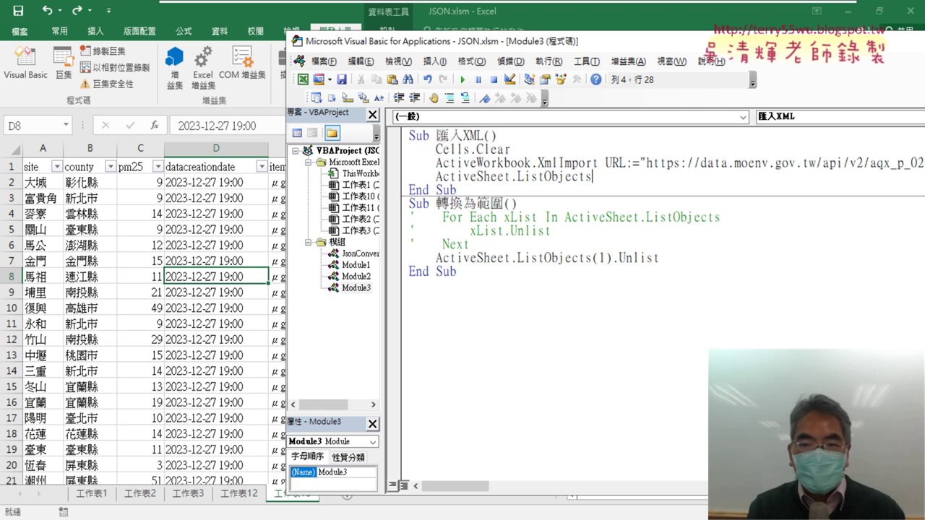
type(".")
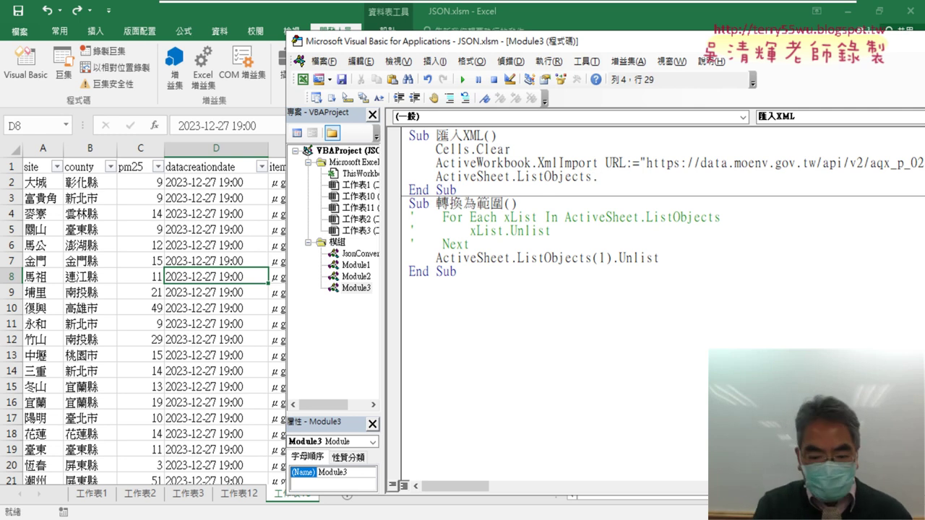
type("unl")
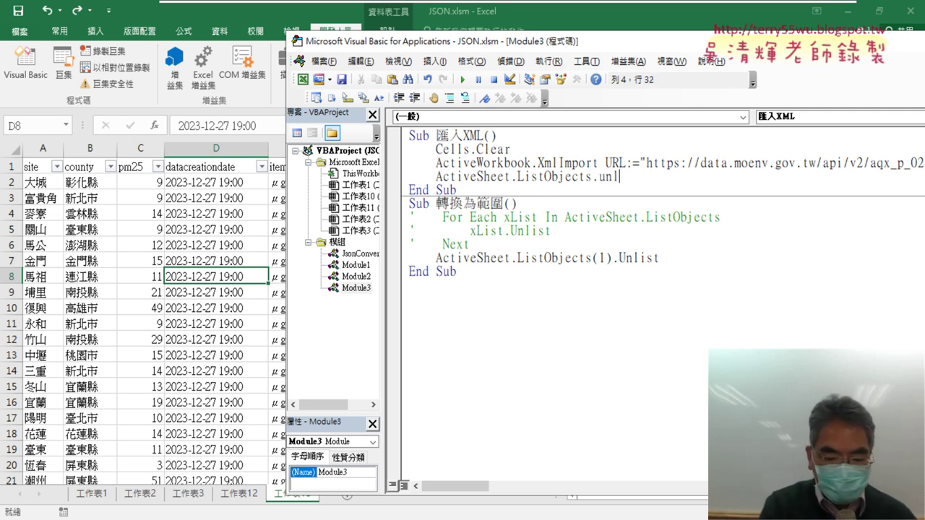
type("ist")
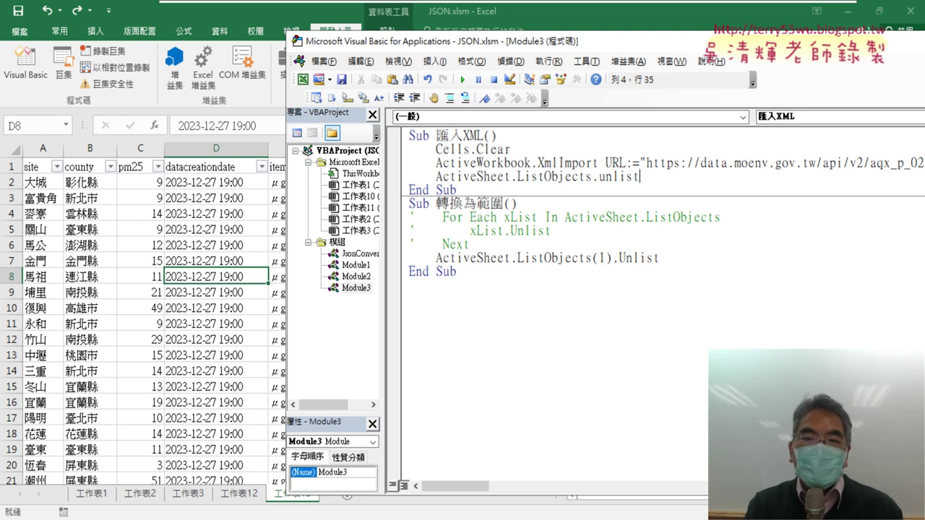
key("Down")
key("Up")
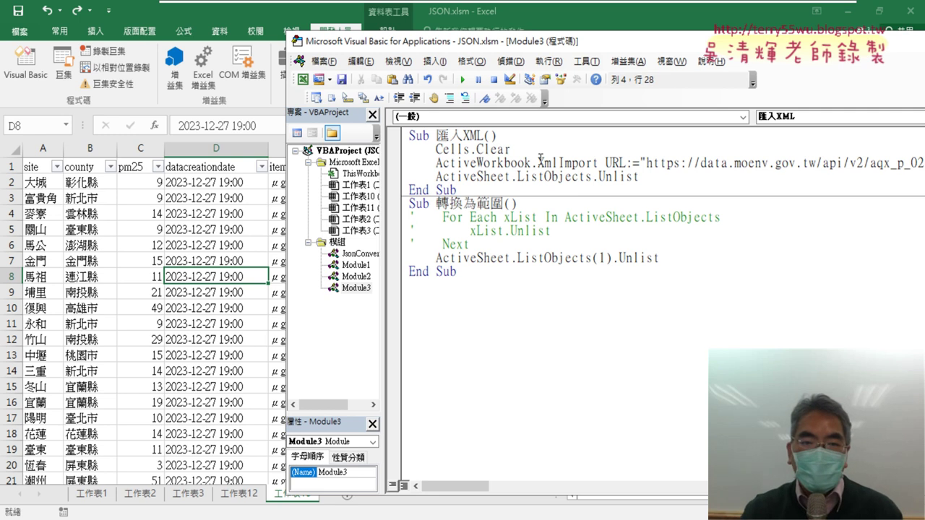
Step: Set a breakpoint on the Unlist line, run 匯入XML, and step into run-time error 438
left_click(395, 176)
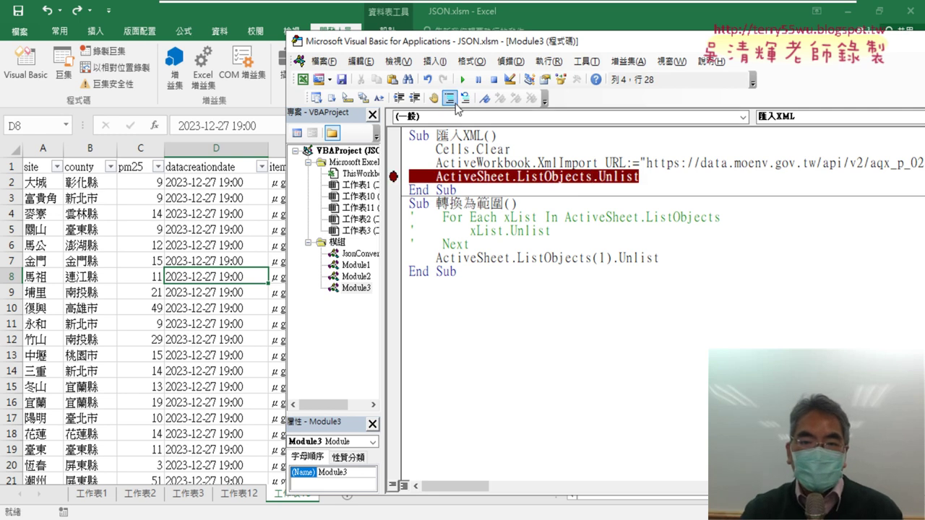
left_click(463, 80)
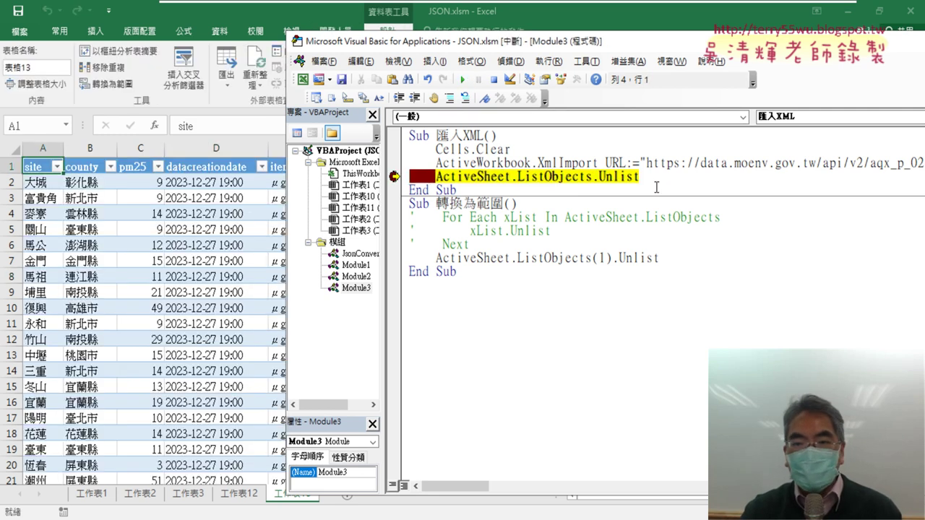
key("F8")
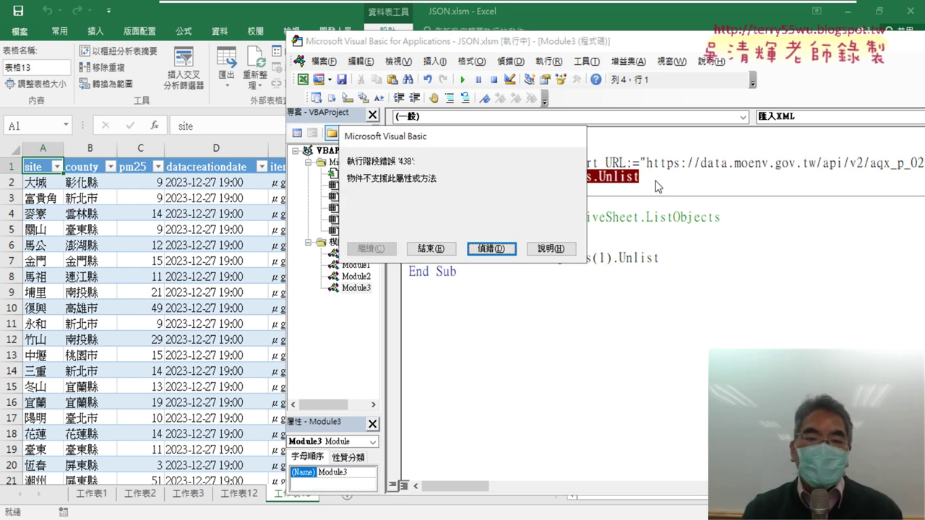
left_click(491, 248)
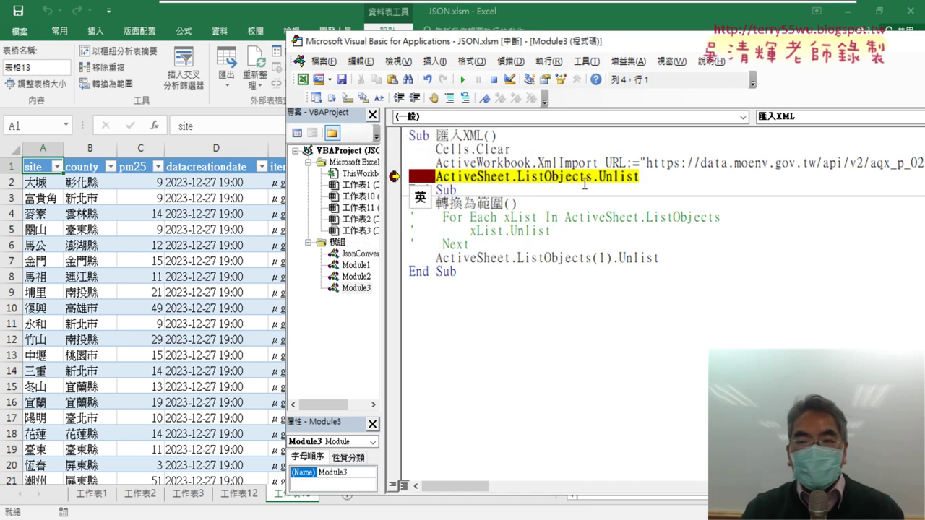
Step: Change the line to ActiveSheet.ListObjects(0).Unlist and continue, hitting run-time error 9
left_click(593, 176)
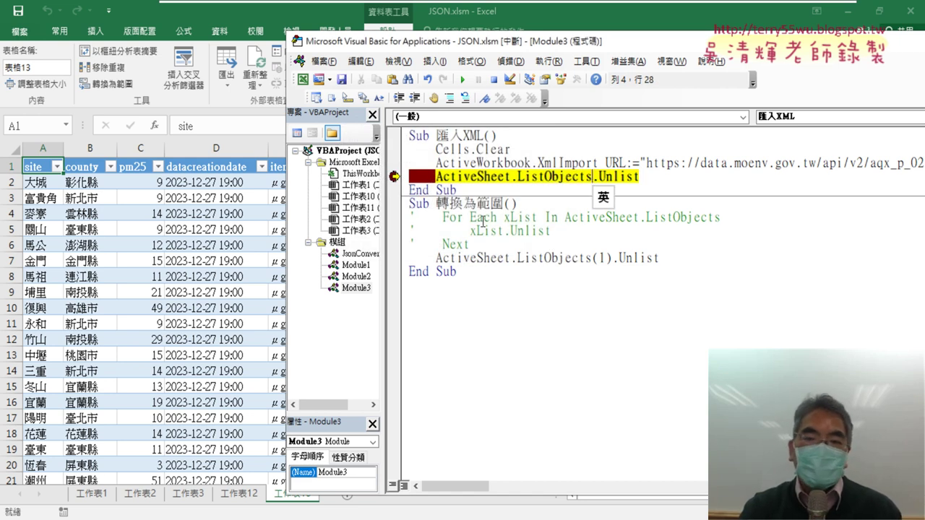
left_click_drag(654, 178, 598, 176)
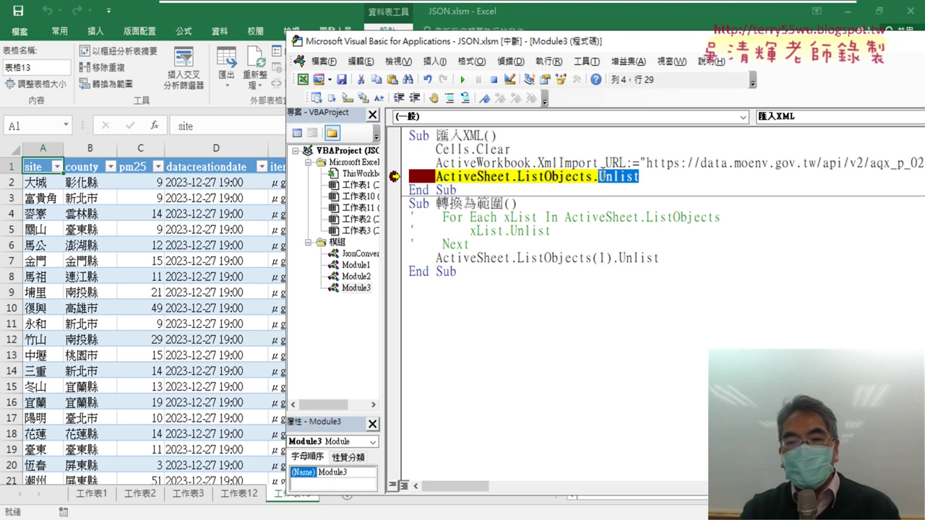
left_click(593, 176)
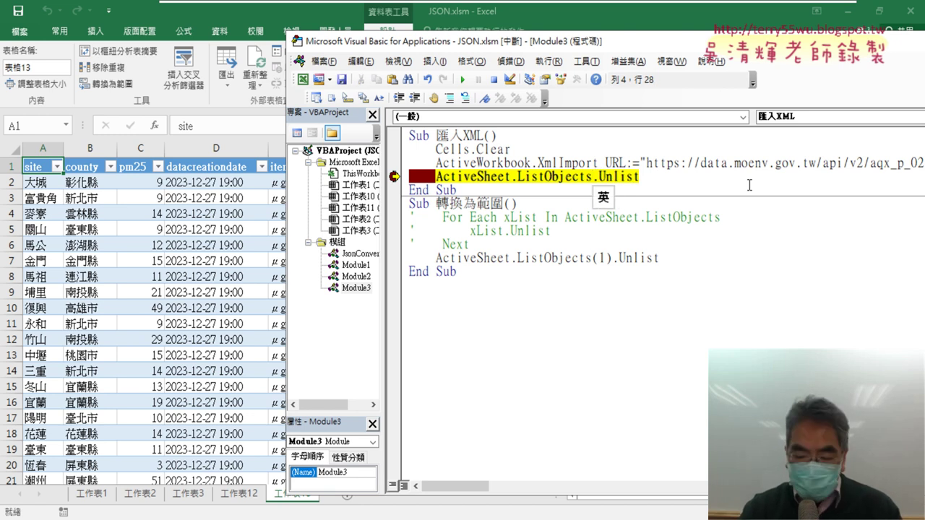
type("()")
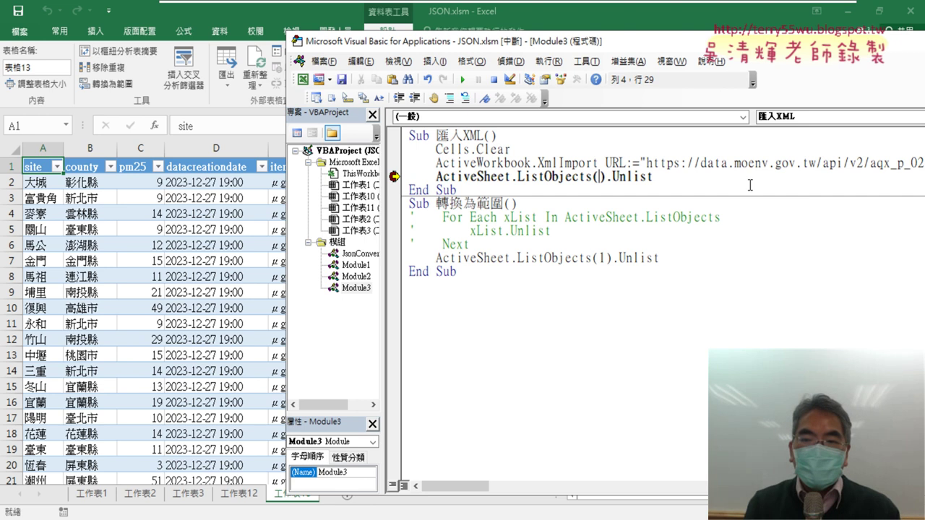
type("0")
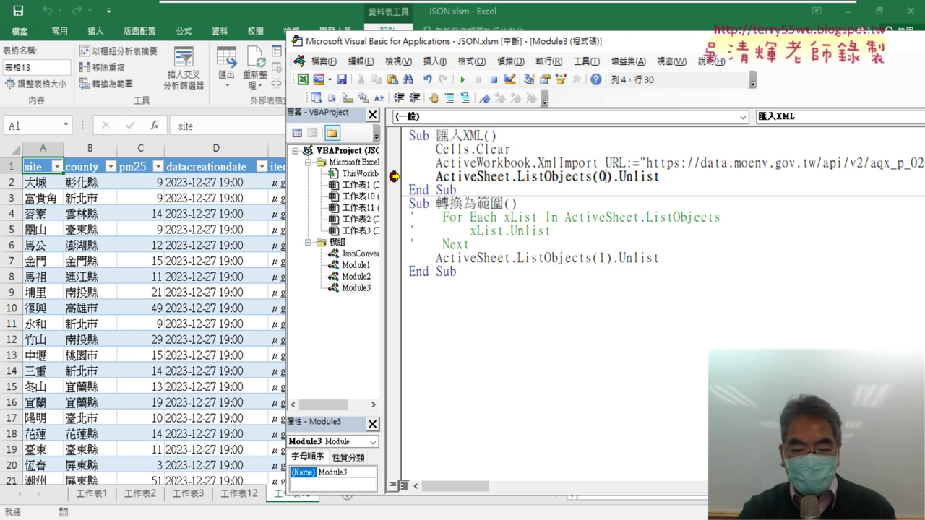
key("F5")
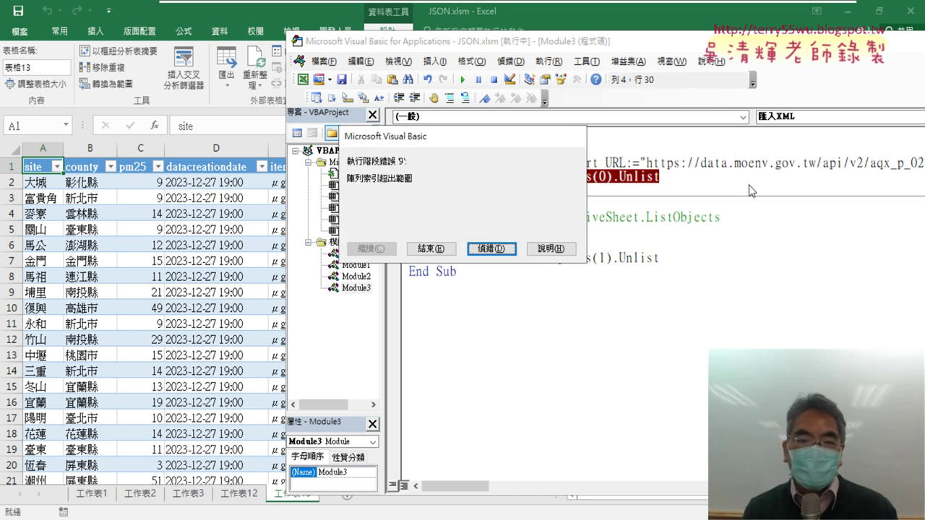
Step: Change ListObjects(0) to ListObjects(1) on the Unlist line and run it to unlist the table
left_click(491, 249)
double_click(606, 176)
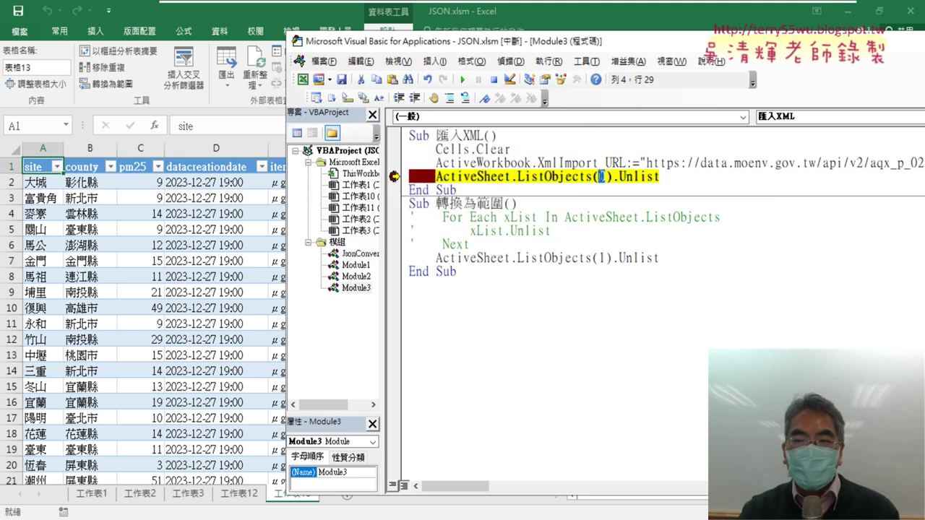
type("1")
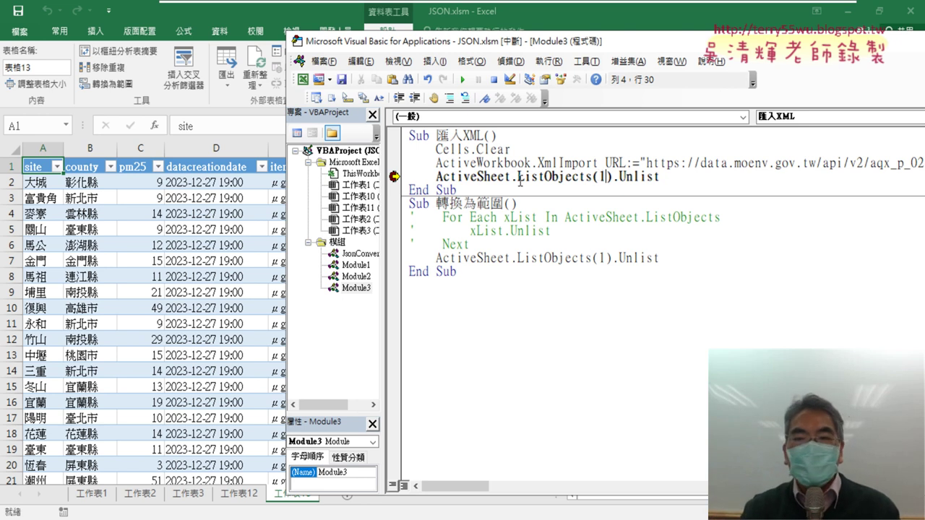
left_click_drag(518, 177, 614, 177)
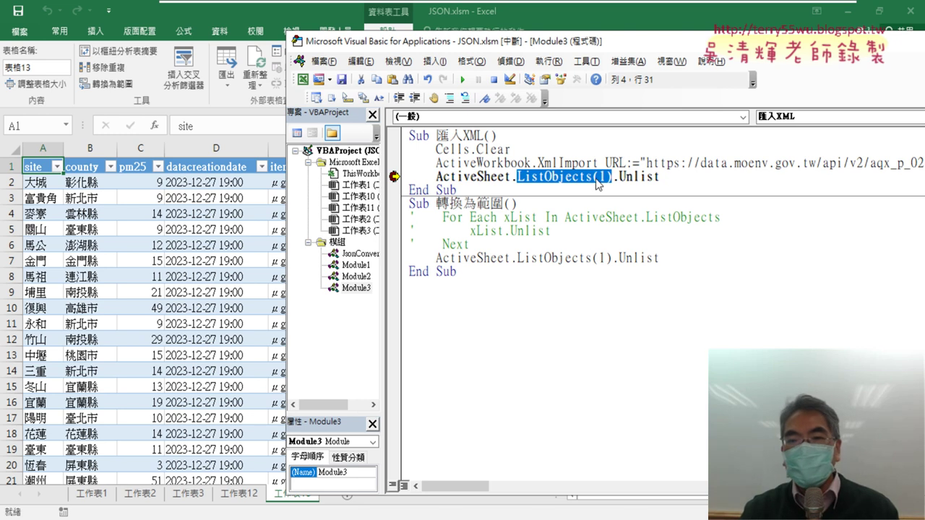
left_click(677, 177)
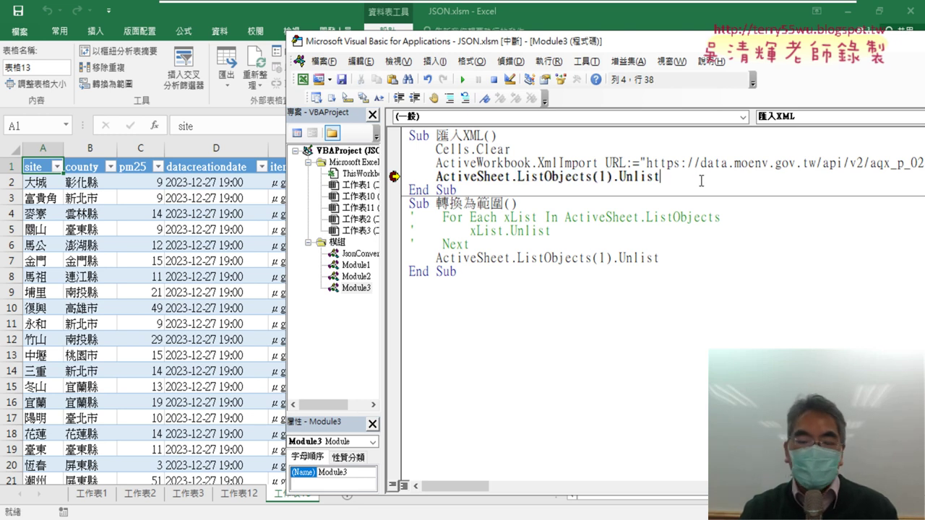
key("F8")
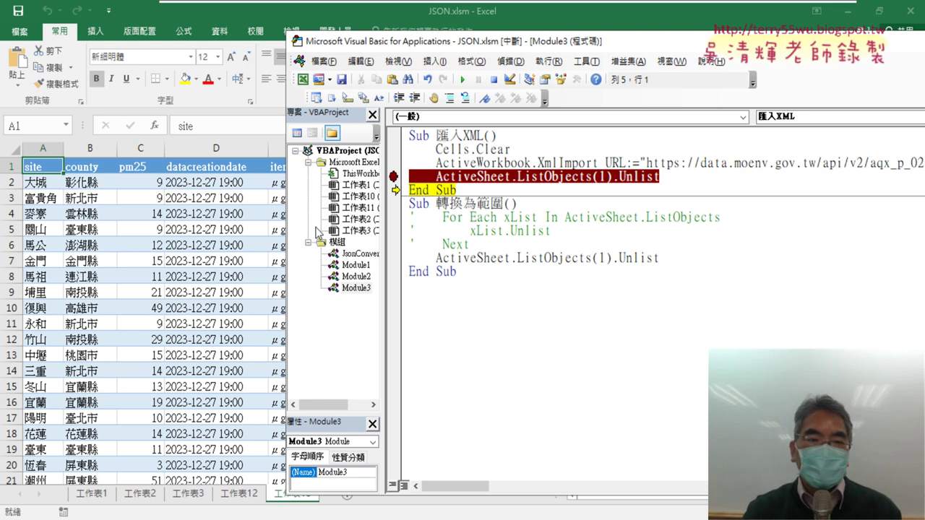
left_click(222, 205)
Step: Inspect cells D1 and D7, then show Name Manager listing 表格9 on 工作表12!$A$2:$E$79
left_click(240, 167)
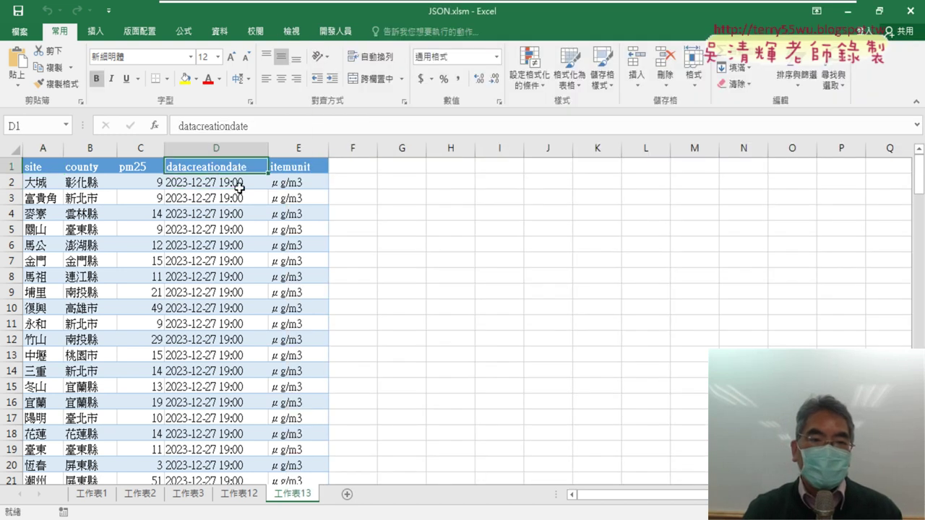
left_click(191, 260)
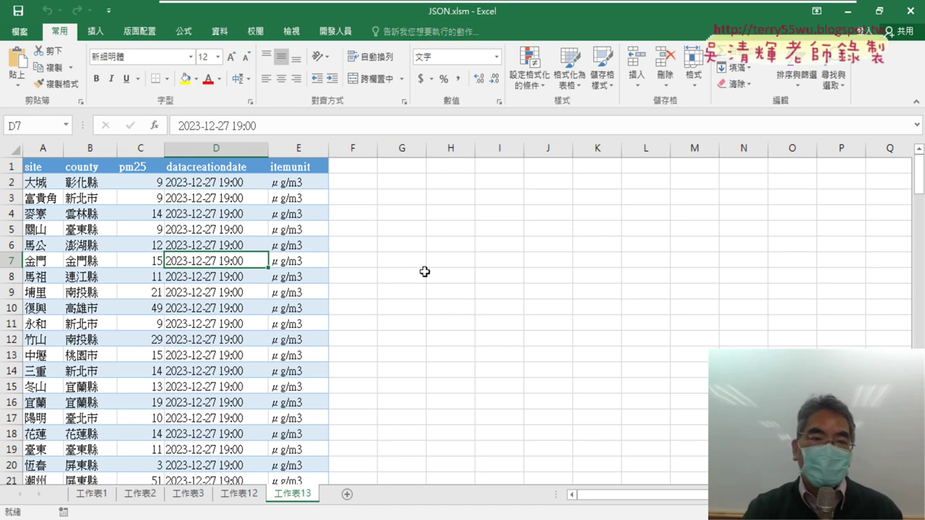
left_click(335, 31)
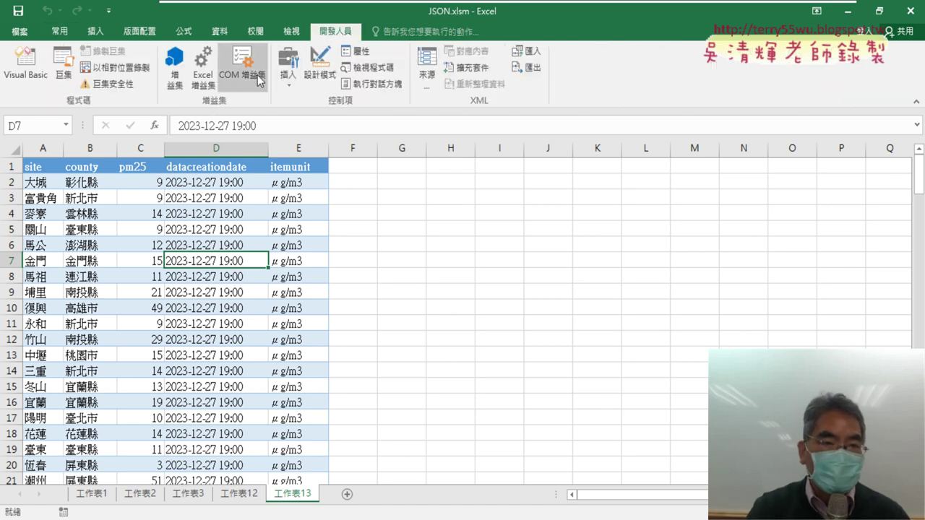
left_click(184, 32)
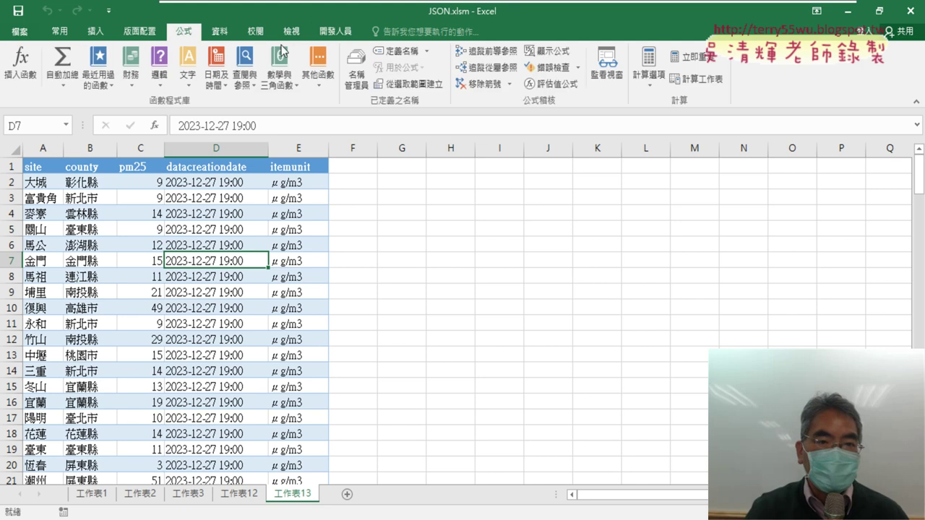
left_click(365, 80)
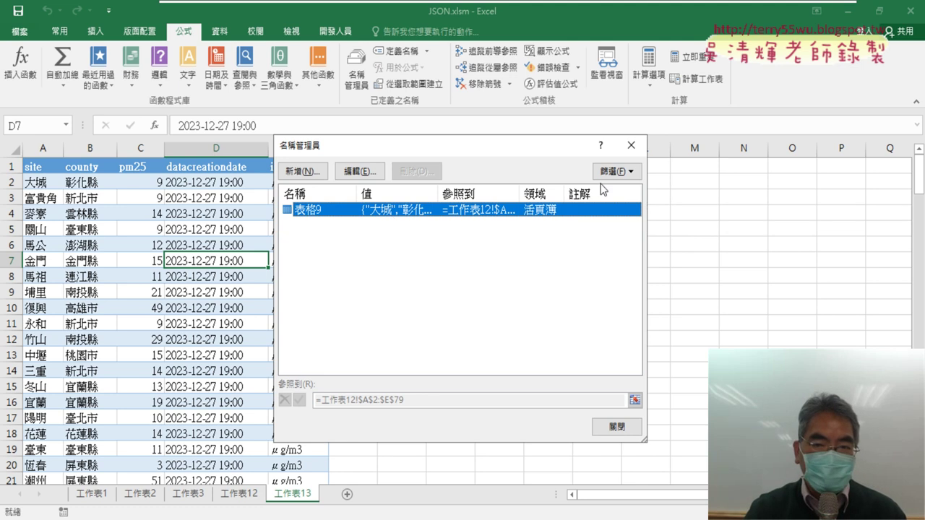
Step: Delete sheet 工作表12 and return to sheet 工作表13
left_click(631, 145)
left_click(239, 494)
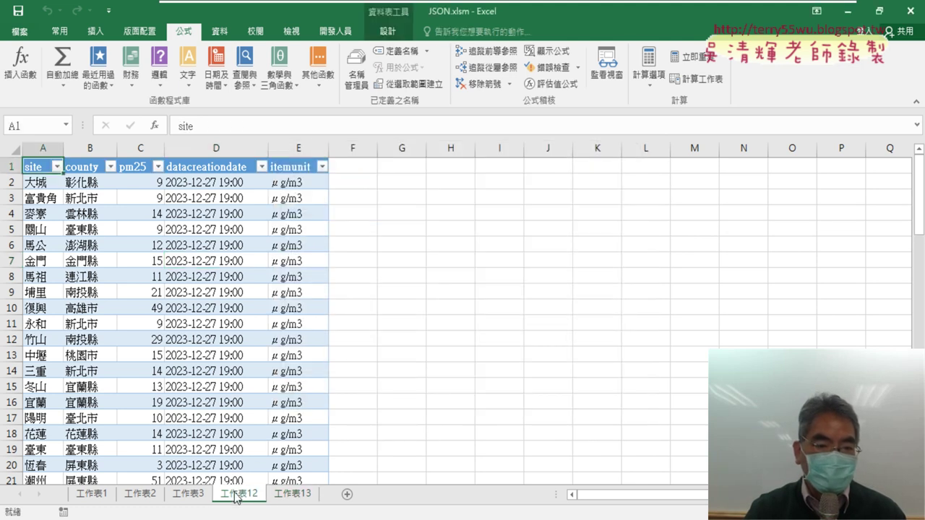
right_click(231, 495)
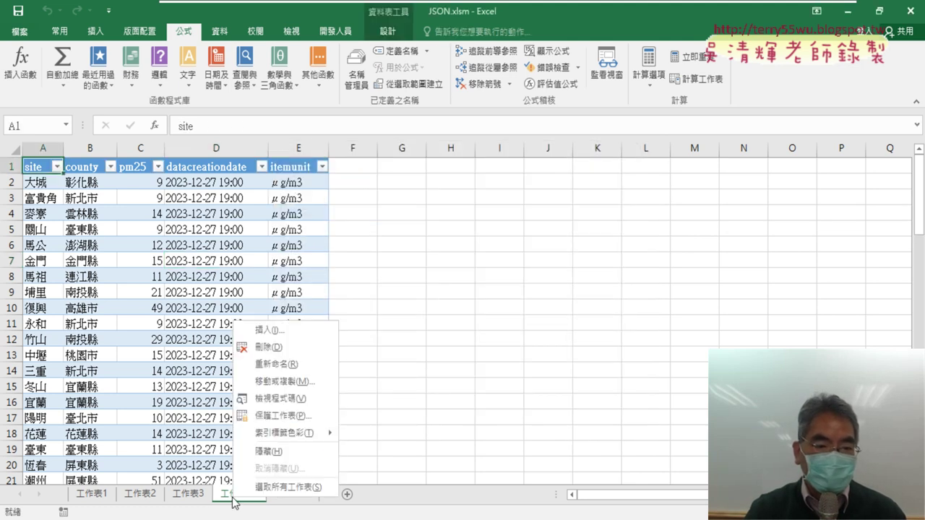
left_click(260, 364)
left_click(429, 307)
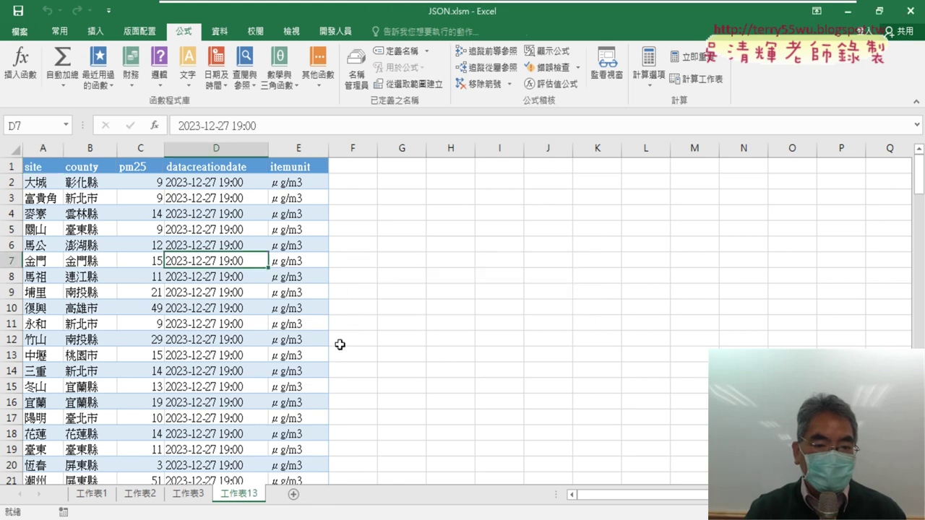
left_click(186, 494)
left_click(235, 496)
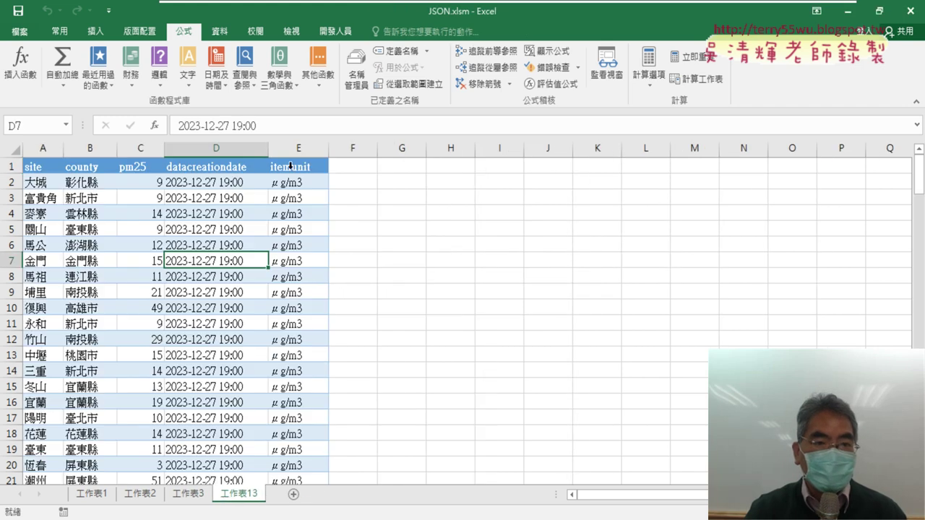
Step: Confirm Name Manager is now empty, then bring up the VBA editor with Module3
left_click(350, 75)
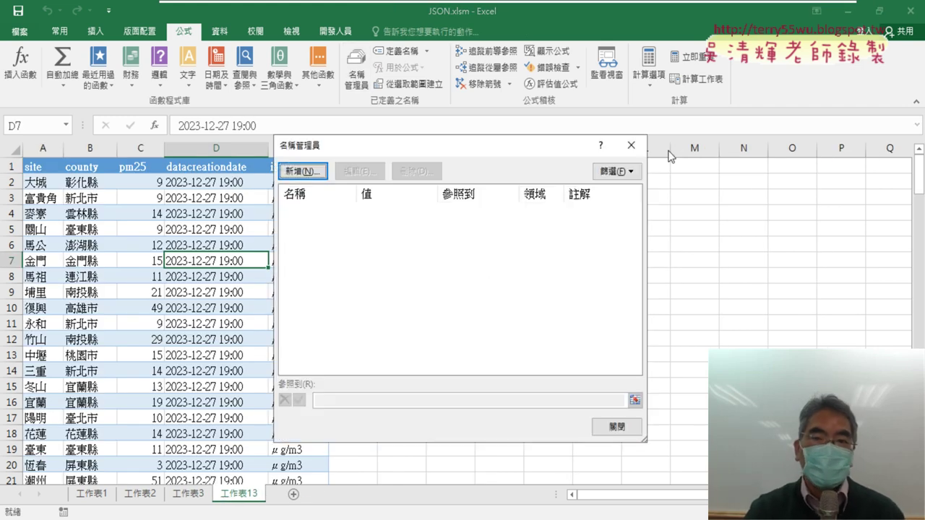
left_click(631, 145)
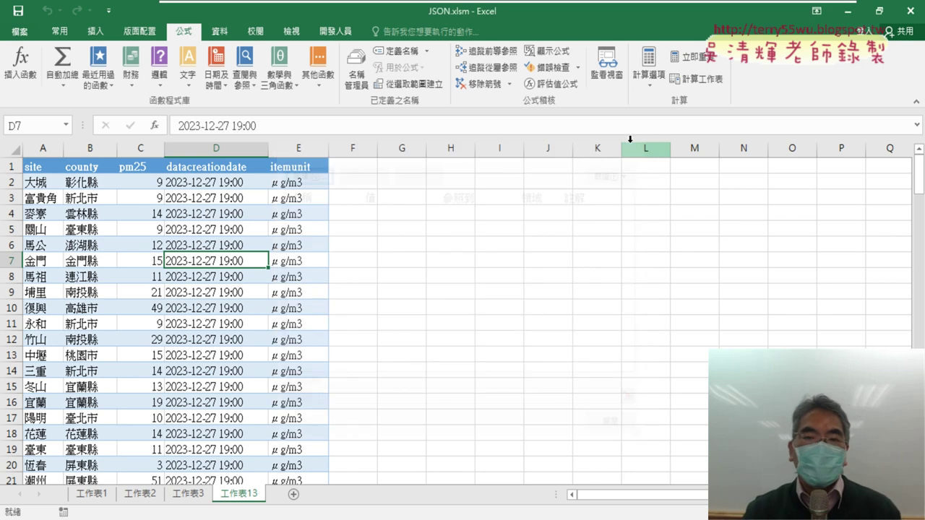
left_click(334, 31)
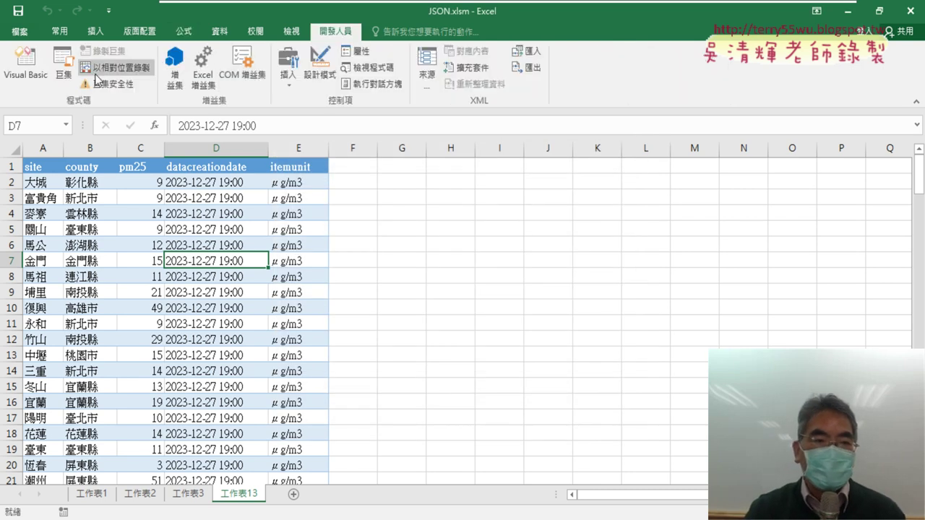
left_click(25, 63)
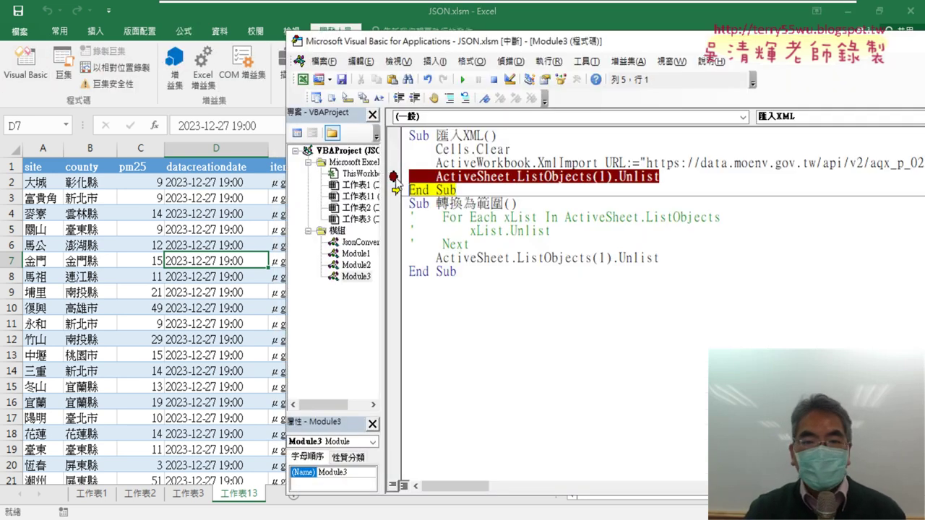
Step: Remove the Unlist line's breakpoint and reset the paused macro run
left_click(394, 176)
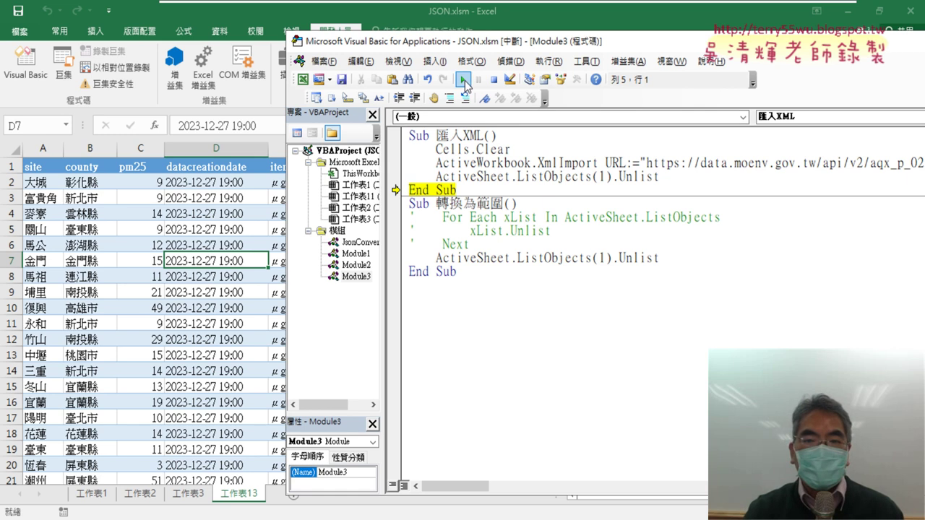
left_click(462, 80)
left_click_drag(641, 46, 407, 45)
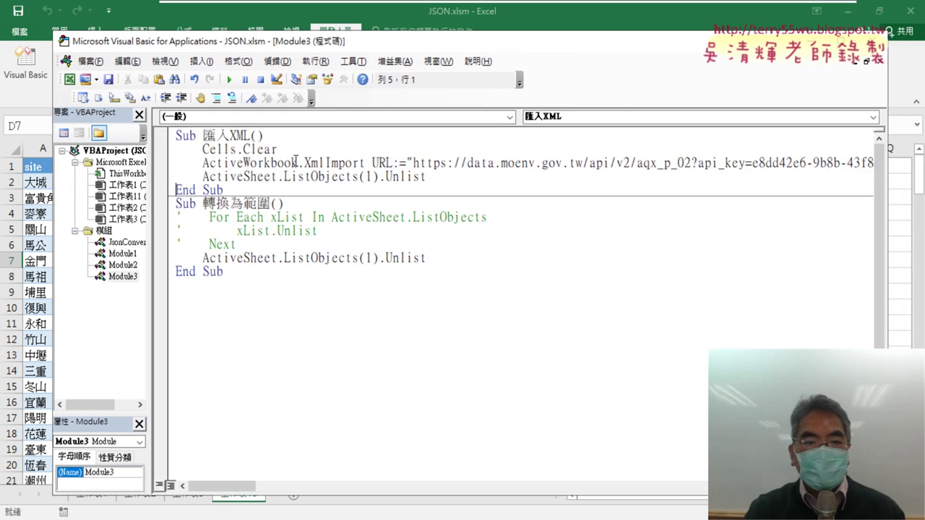
Step: Highlight Cells.Clear, ActiveSheet, ListObjects(1) and .Unlist, then place the editor beside the worksheet
left_click_drag(282, 149, 216, 149)
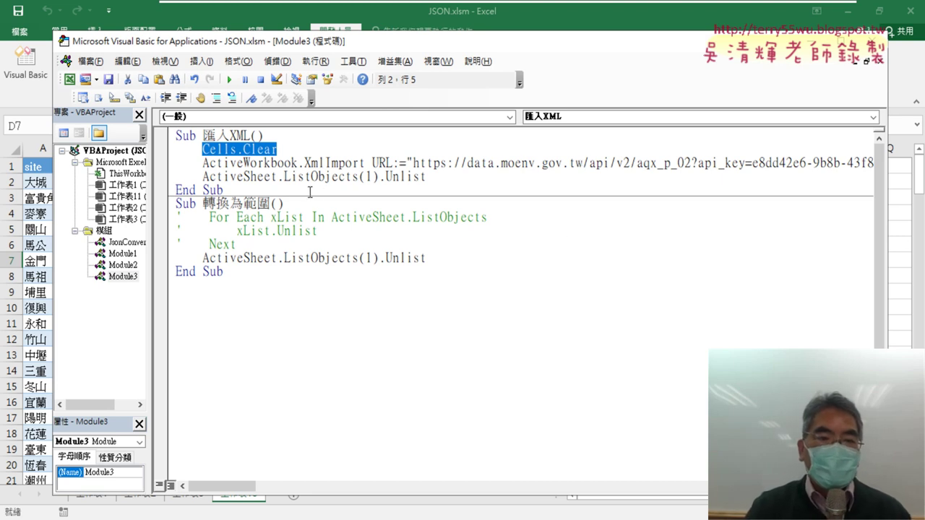
left_click_drag(203, 176, 378, 177)
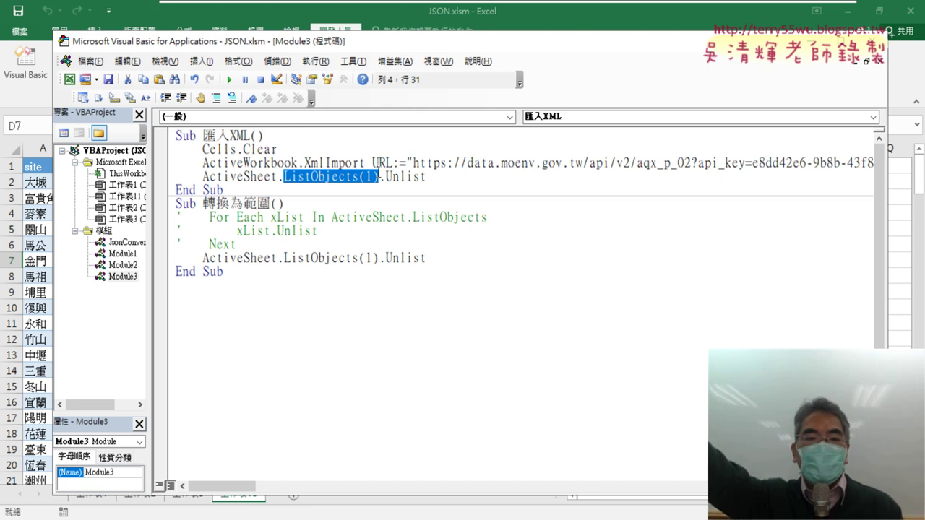
left_click(378, 175)
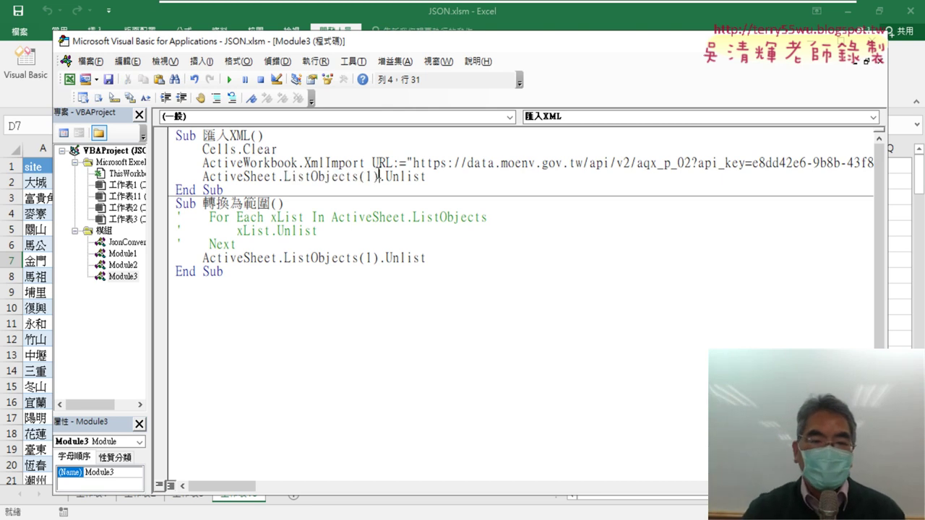
left_click_drag(380, 176, 297, 176)
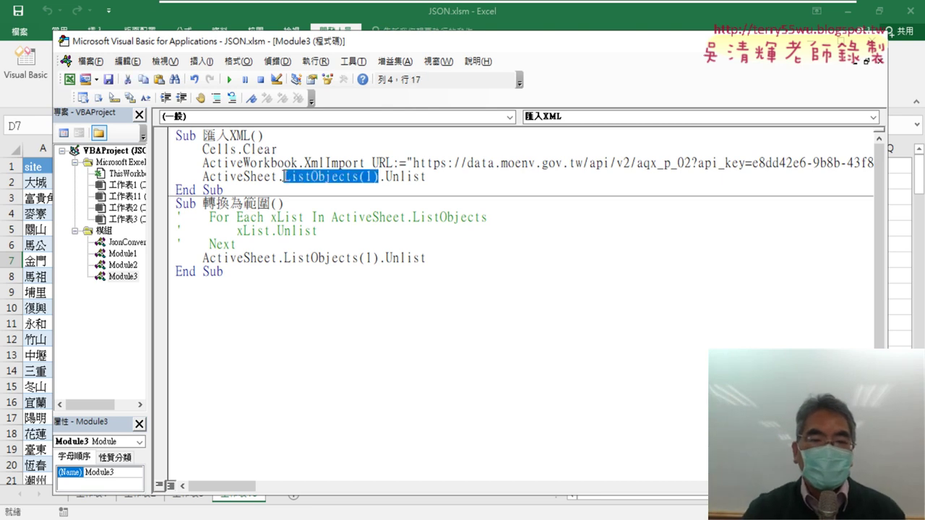
left_click_drag(427, 177, 379, 176)
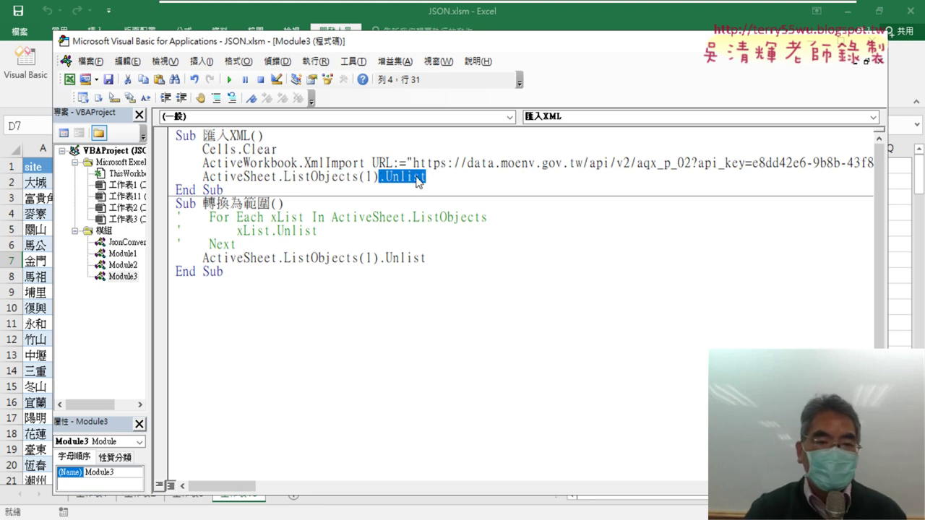
left_click(366, 164)
left_click_drag(439, 49, 654, 45)
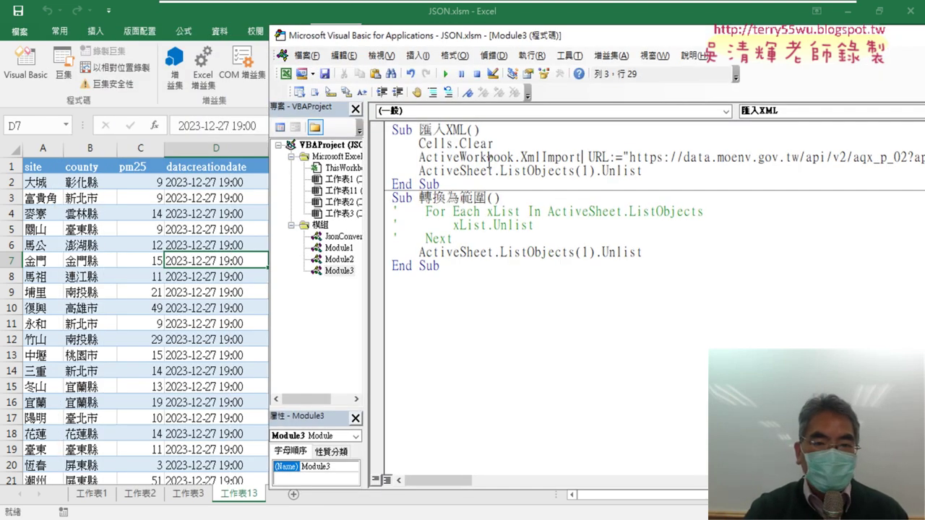
Step: Step through 匯入XML with F8 to reload the PM2.5 data, then switch to the Google Docs notes
key("F8")
key("F8")
key("F8")
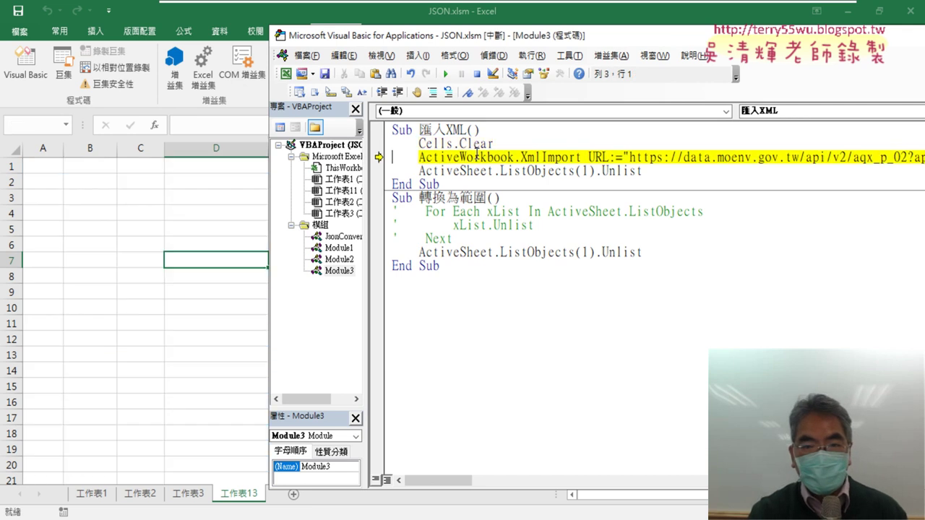
key("F8")
key("F8")
key("F8")
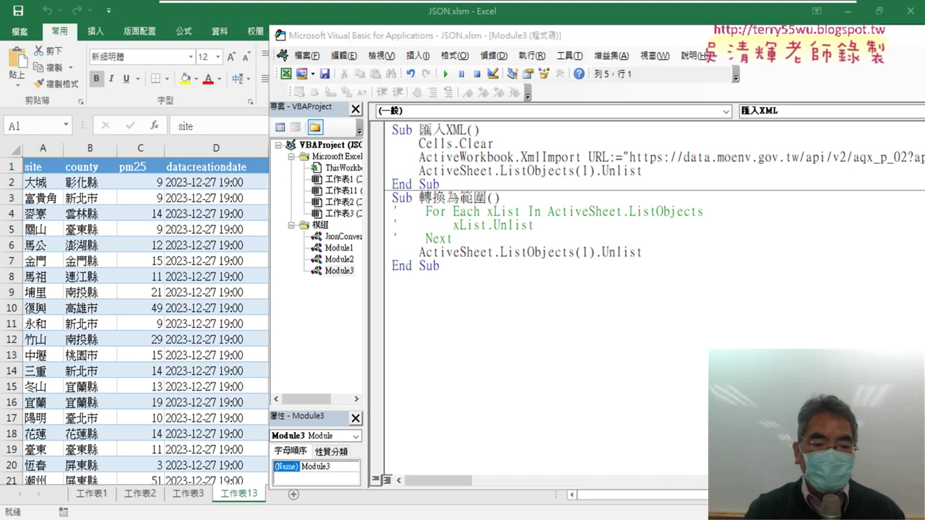
key("shift")
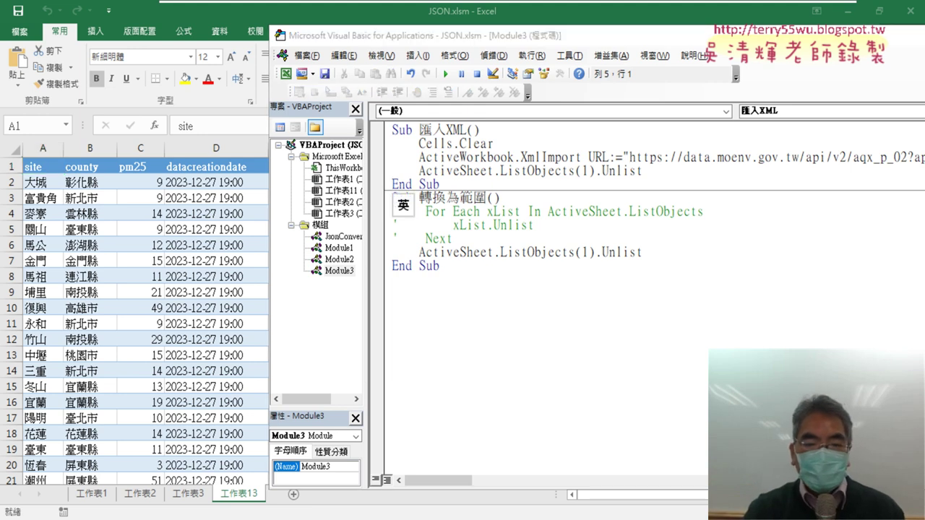
key("alt+Tab")
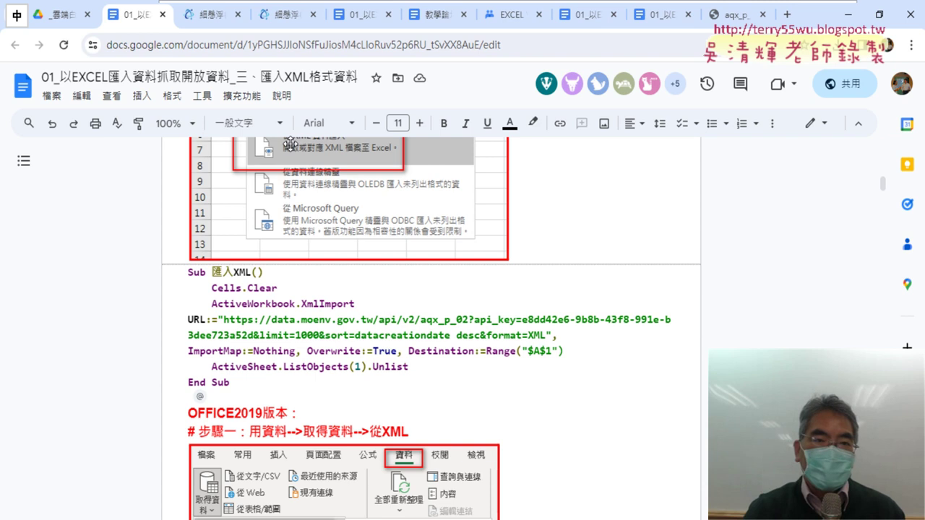
Step: Browse the PM2.5 dataset page and briefly view the 河川水質監測資料 dataset
key("ctrl+Tab")
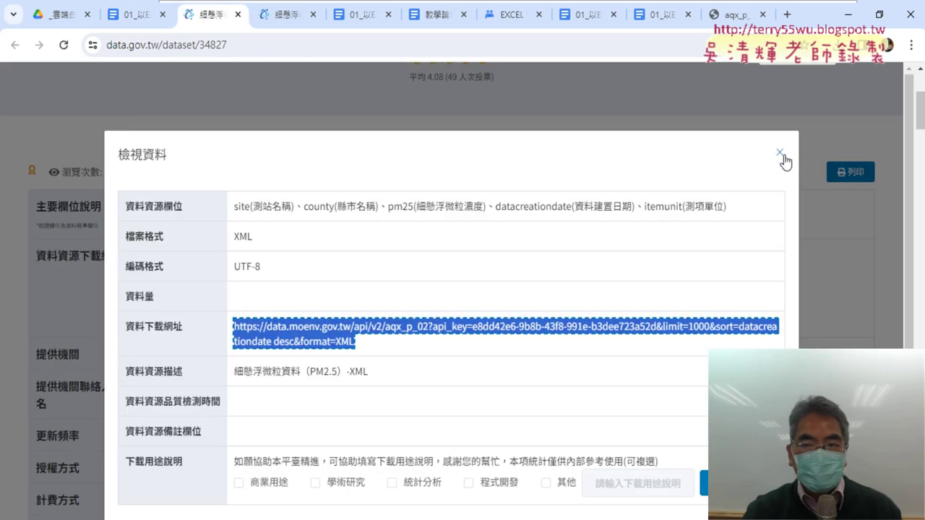
left_click(780, 152)
scroll(463, 166, "up", 2)
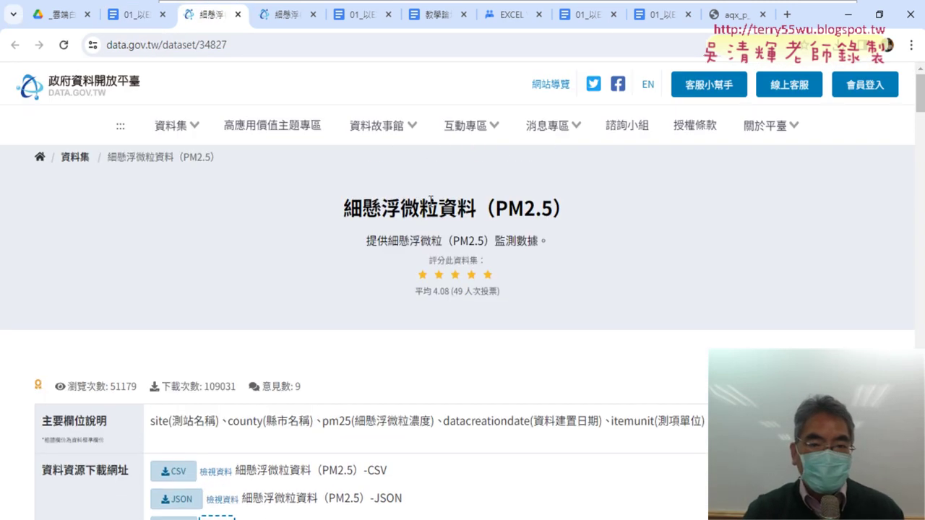
scroll(398, 203, "down", 2)
scroll(342, 230, "down", 5)
scroll(342, 229, "down", 3)
scroll(289, 253, "up", 2)
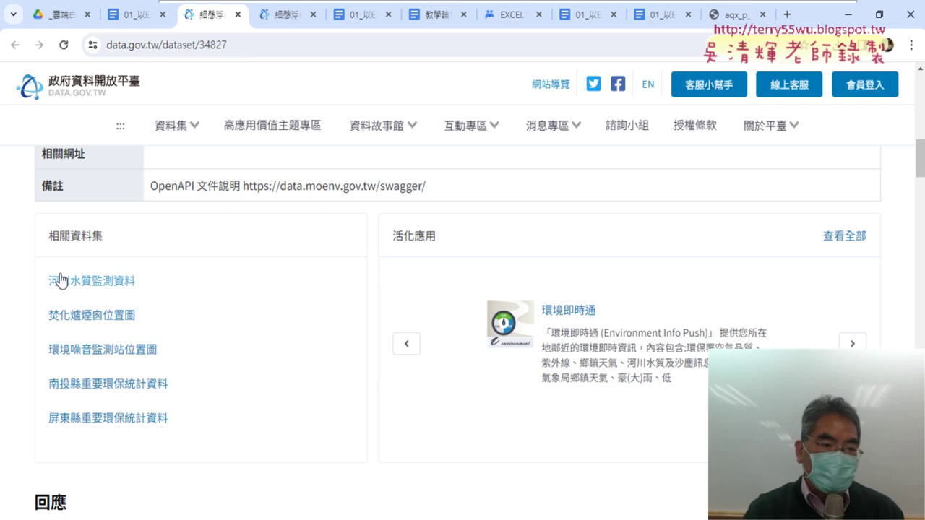
left_click_drag(42, 281, 146, 281)
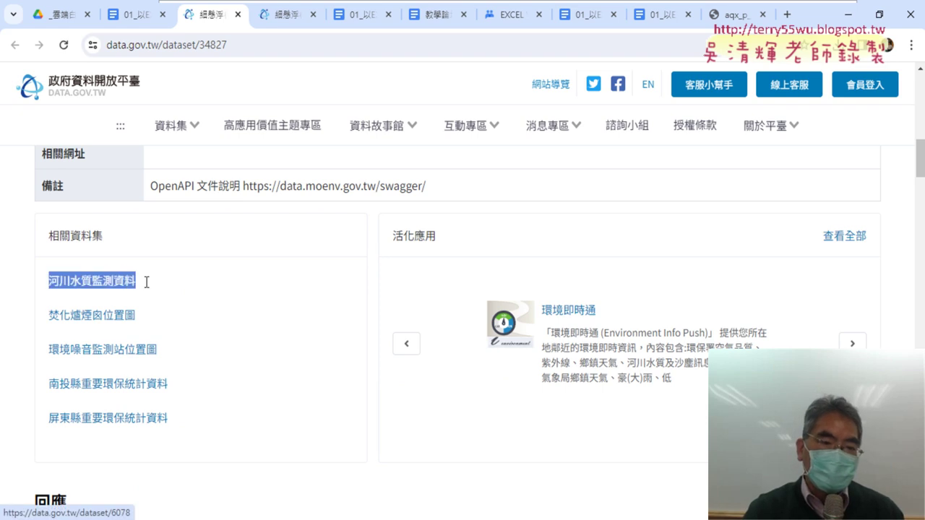
left_click(194, 284)
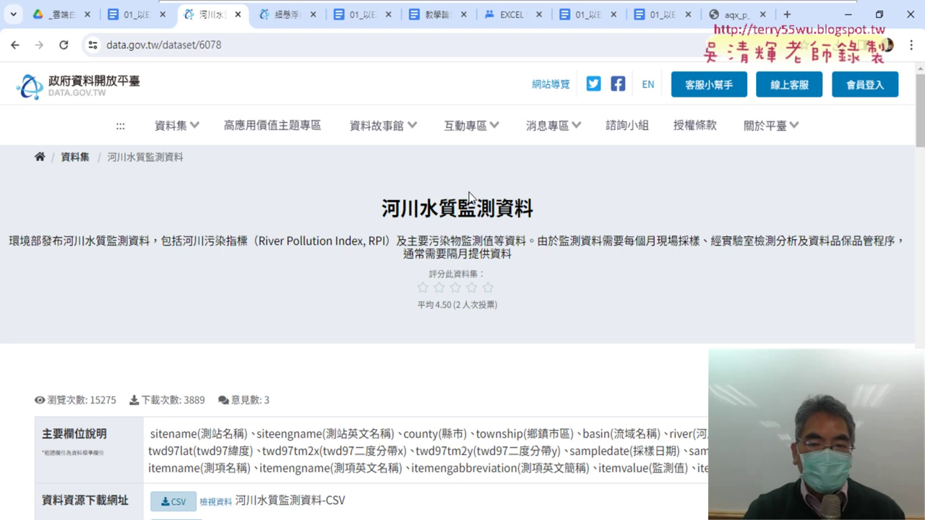
scroll(431, 230, "down", 2)
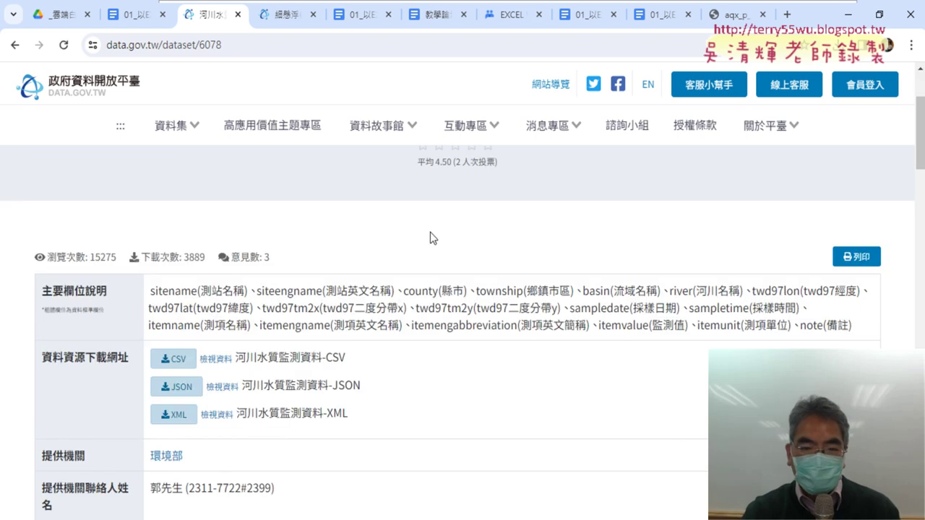
left_click(15, 45)
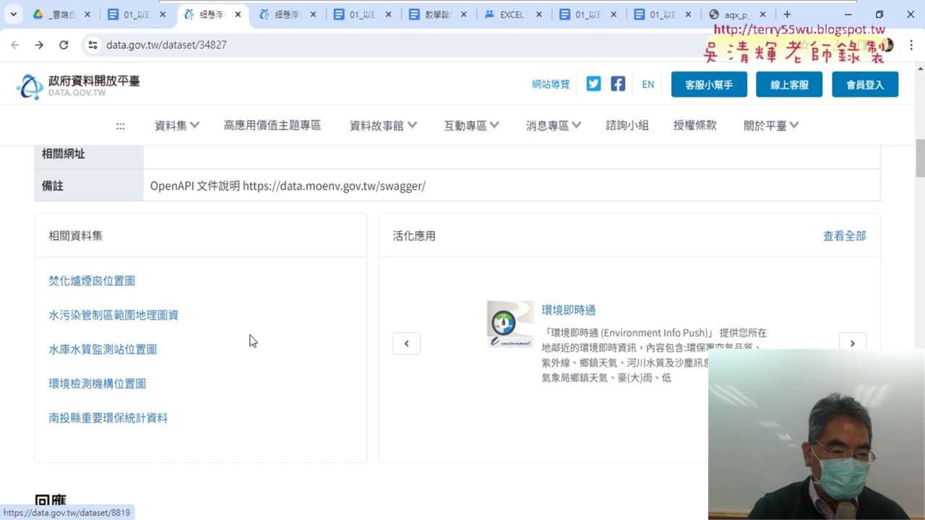
Step: Copy the XML download URL from the 水污染管制區範圍地理圖資 dataset's resource details
left_click(90, 318)
scroll(410, 318, "down", 3)
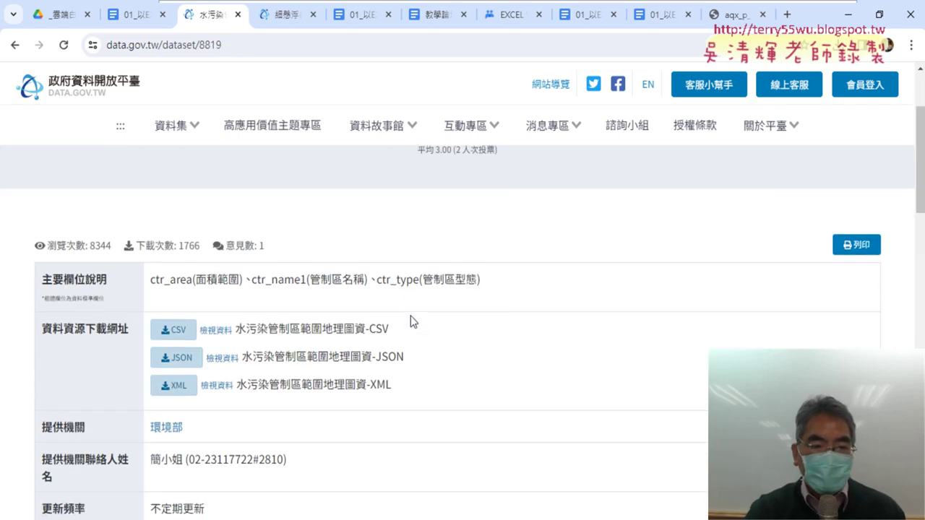
scroll(492, 282, "down", 1)
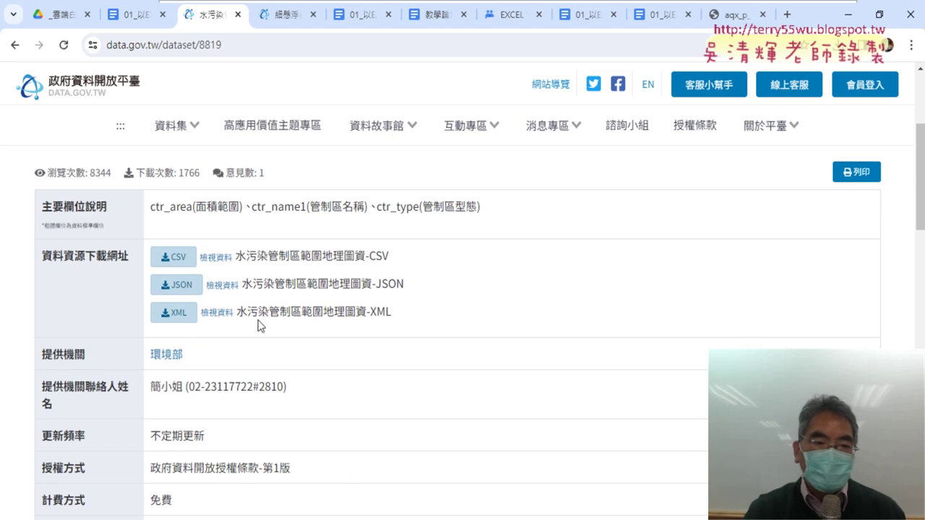
left_click(217, 313)
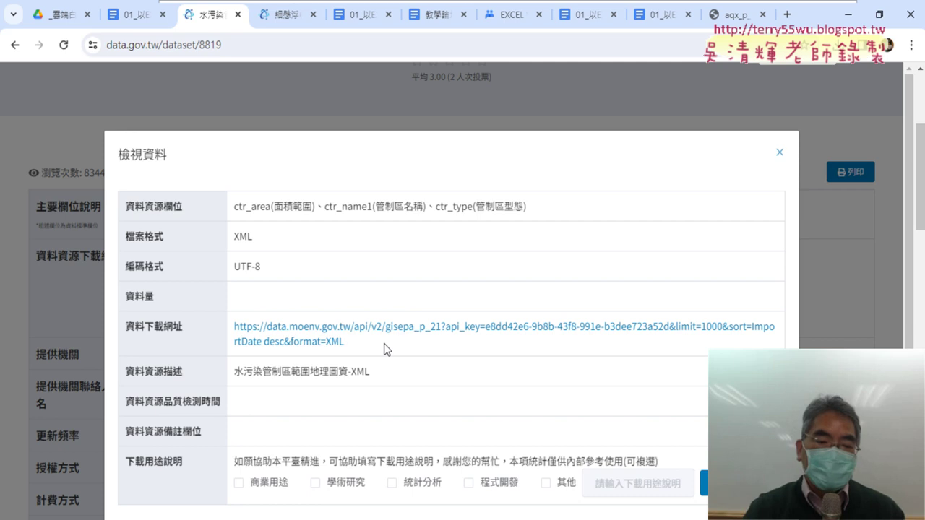
left_click_drag(345, 342, 235, 326)
right_click(286, 325)
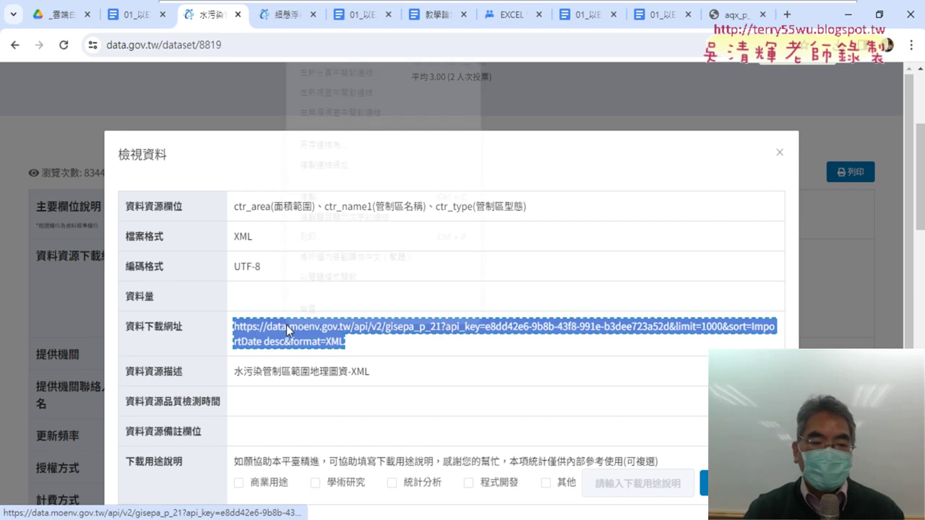
left_click(354, 199)
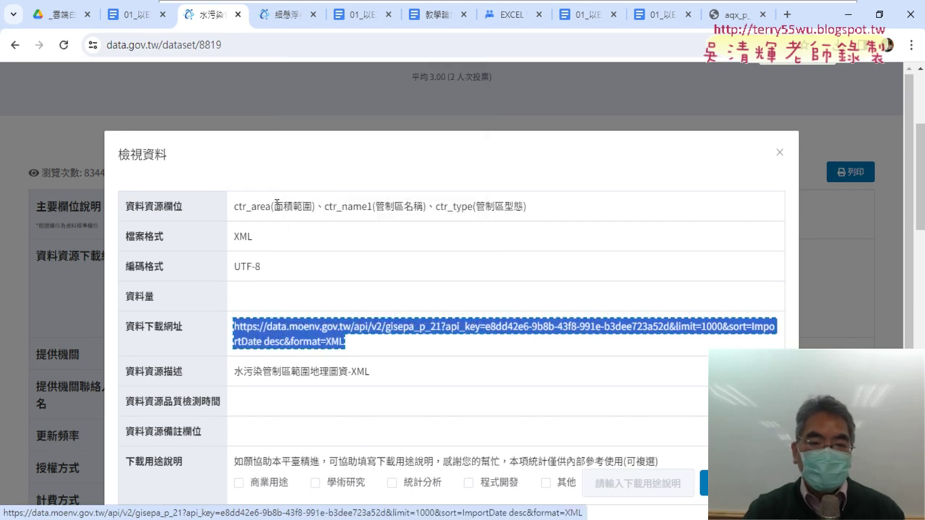
key("alt+Tab")
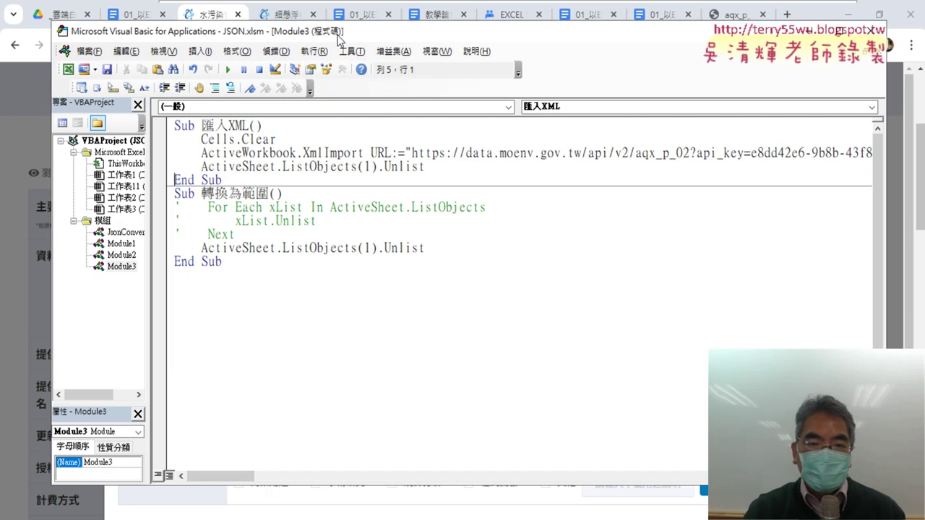
Step: Duplicate the 匯入XML macro below itself in Module3
left_click_drag(553, 42, 314, 33)
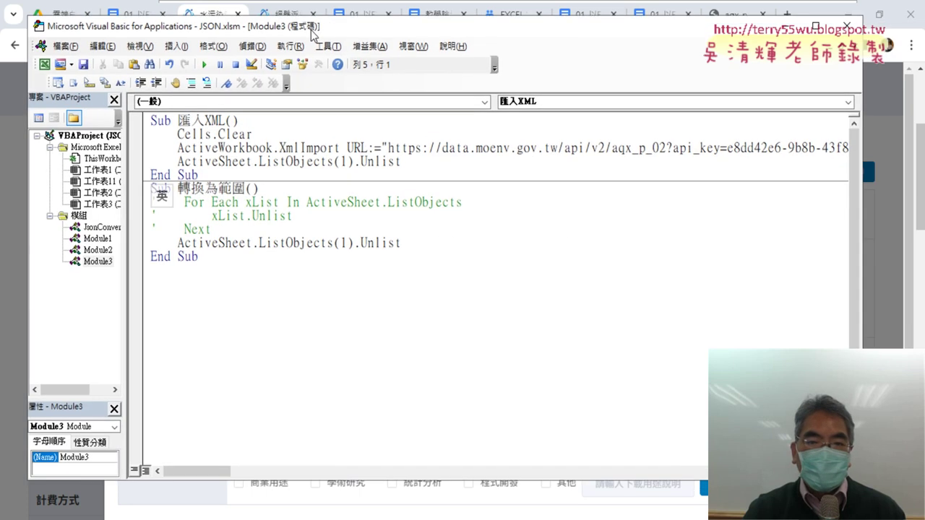
left_click(388, 148)
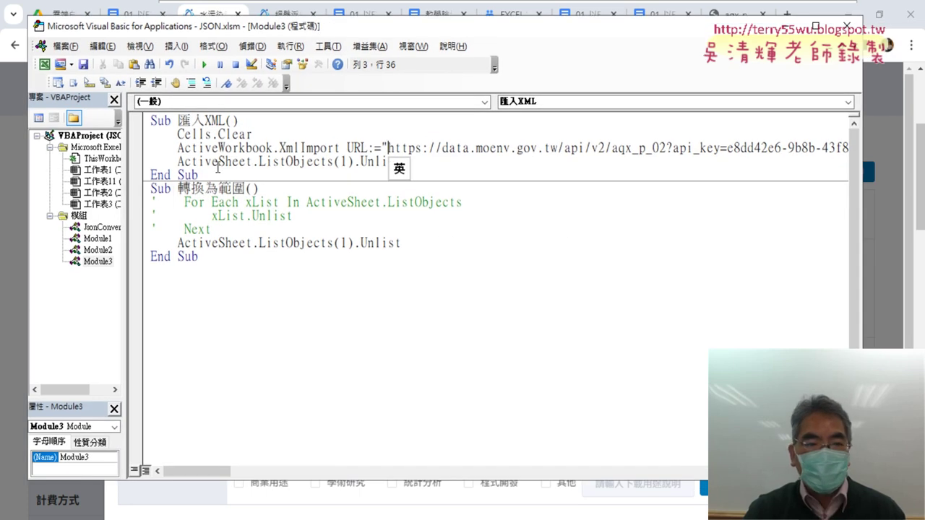
left_click_drag(217, 172, 145, 120)
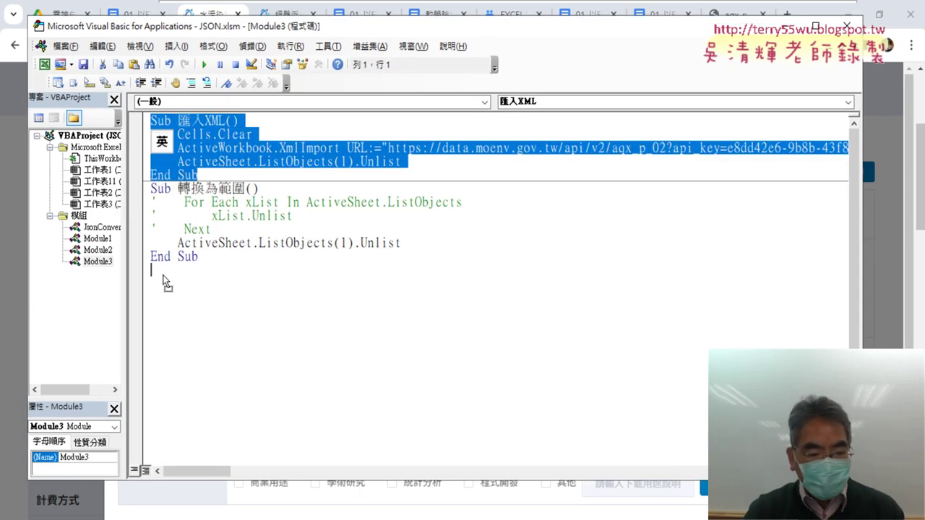
key("ctrl+c")
key("ctrl+v")
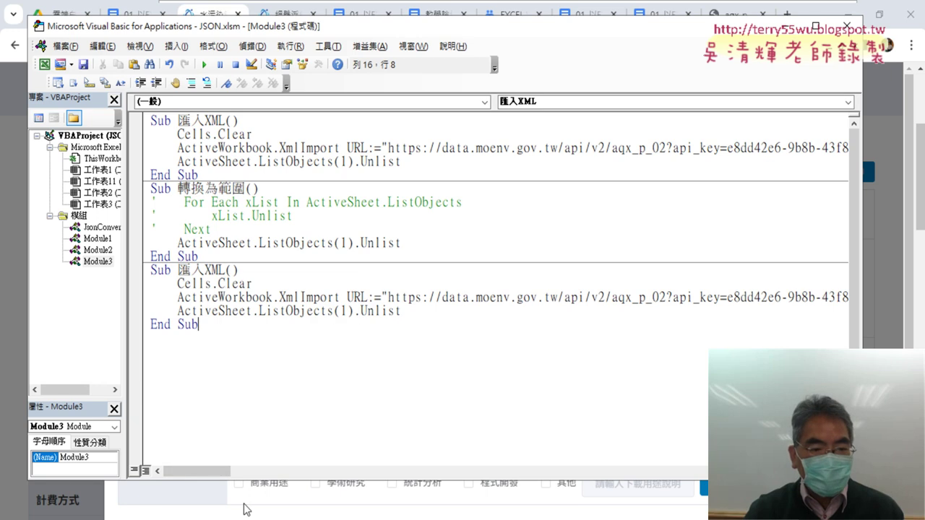
Step: Copy 水污染 from the dataset title and rename the third Sub to 匯入XML_水污染
left_click(245, 510)
left_click(779, 151)
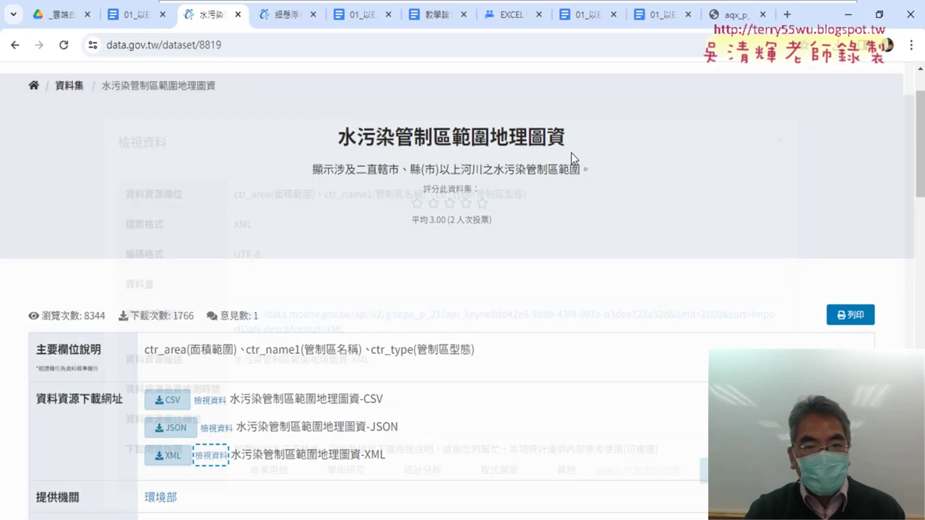
scroll(393, 194, "up", 1)
left_click_drag(345, 207, 397, 205)
key("alt+Tab")
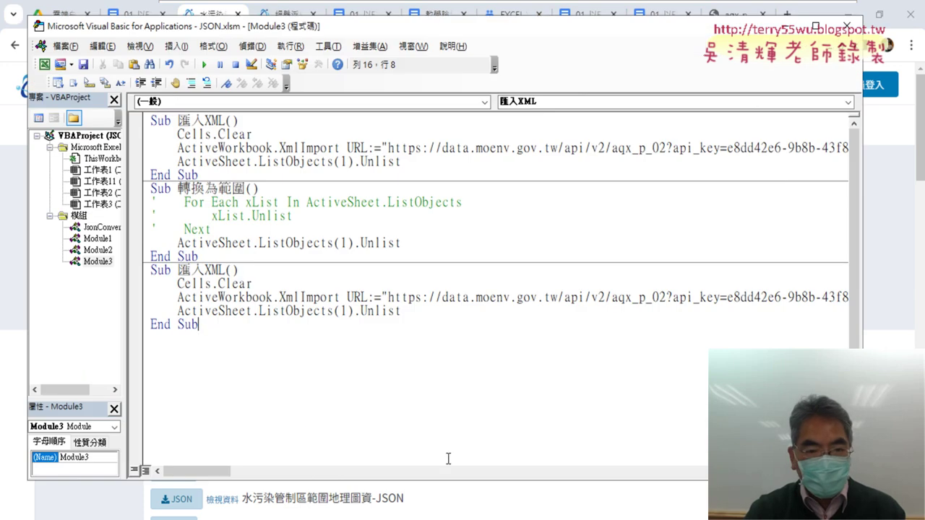
left_click(225, 269)
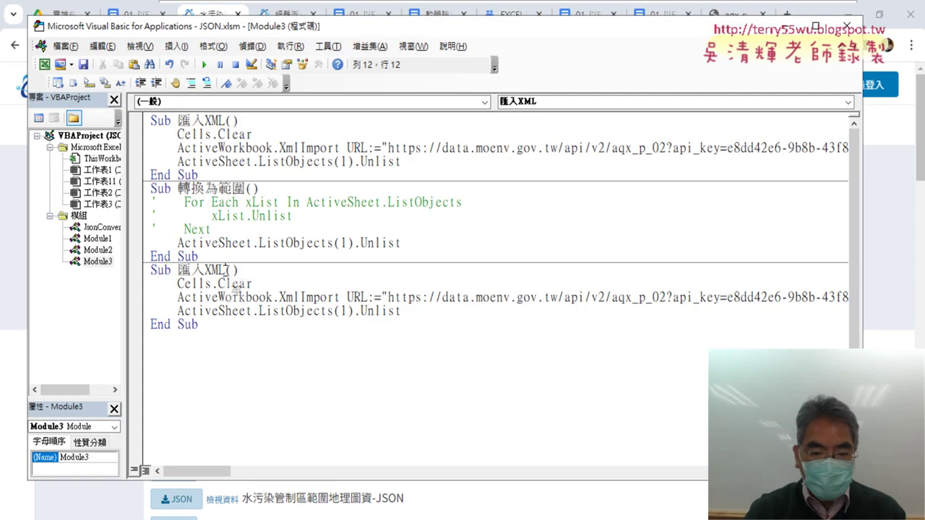
type("_")
key("ctrl+v")
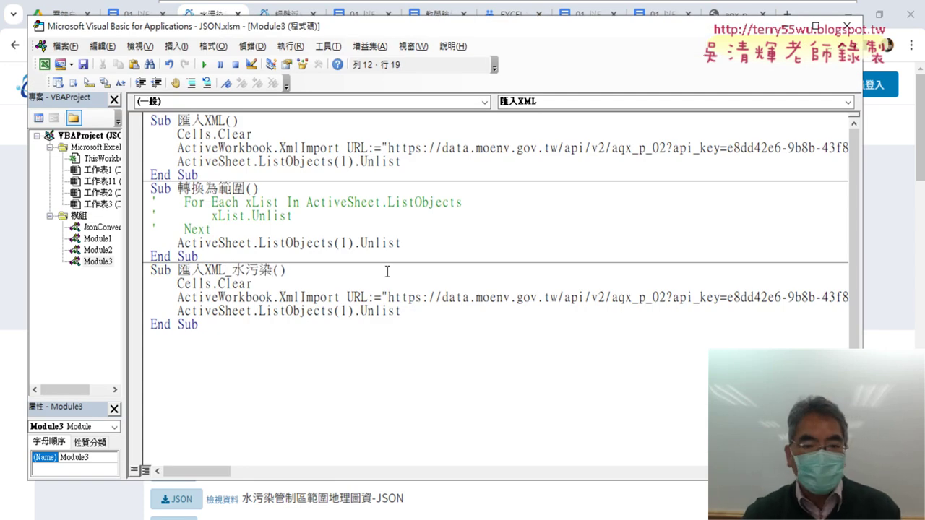
left_click(3, 330)
Step: Select the water-pollution XML resource's download URL in its details panel
scroll(313, 286, "down", 1)
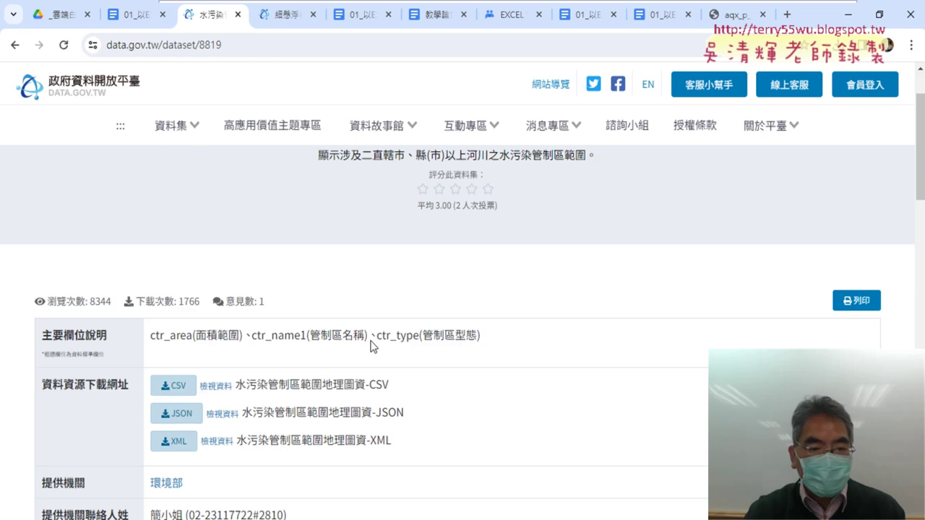
scroll(313, 286, "down", 2)
left_click(219, 314)
left_click_drag(373, 342, 251, 335)
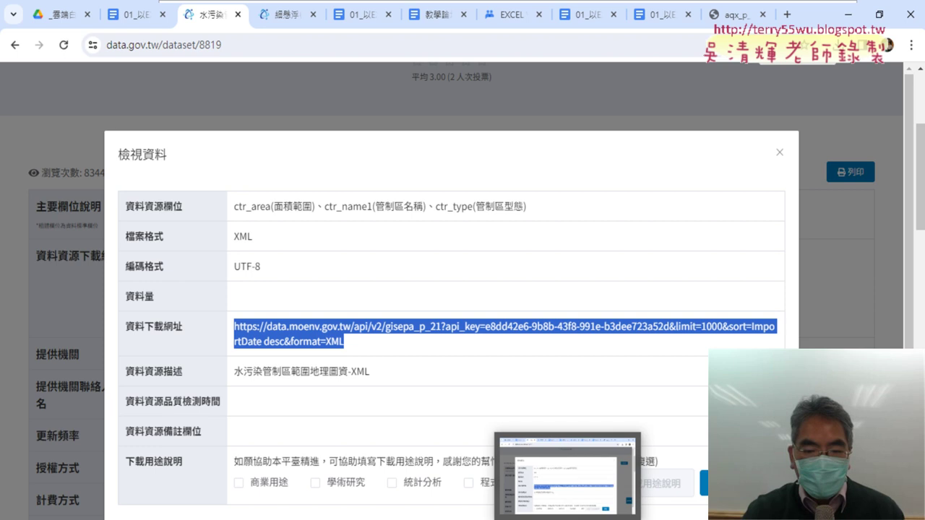
left_click(549, 463)
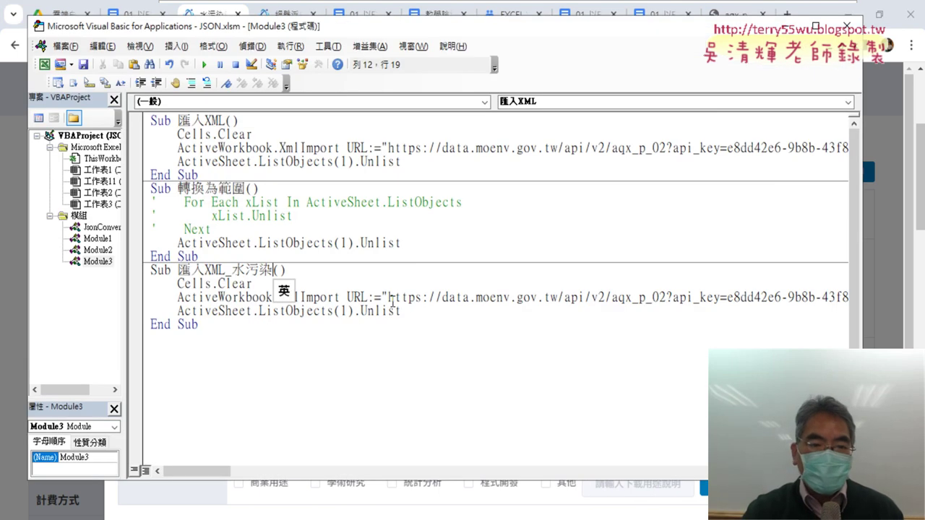
Step: Replace the aqx_p_02 URL in the XmlImport line with the gisepa_p_21 water-pollution URL
mouse_move(389, 298)
left_mouse_down()
mouse_move(672, 273)
mouse_move(831, 297)
left_mouse_up()
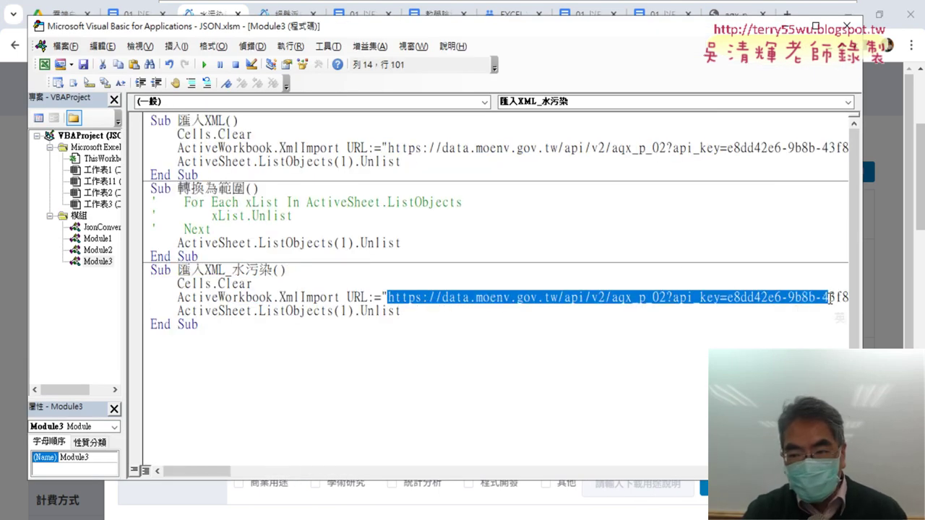
left_click_drag(831, 298, 829, 299)
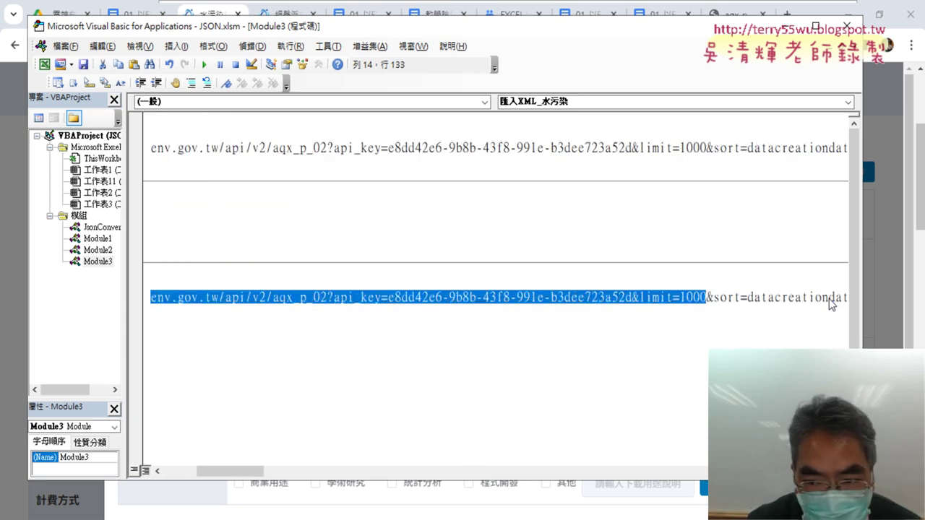
left_click_drag(829, 299, 829, 298)
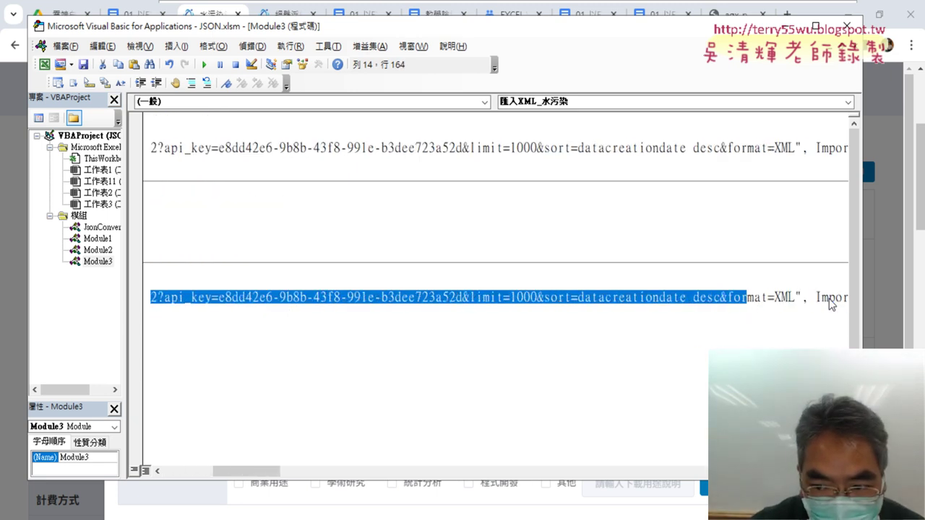
key("shift+Right")
key("shift+Right")
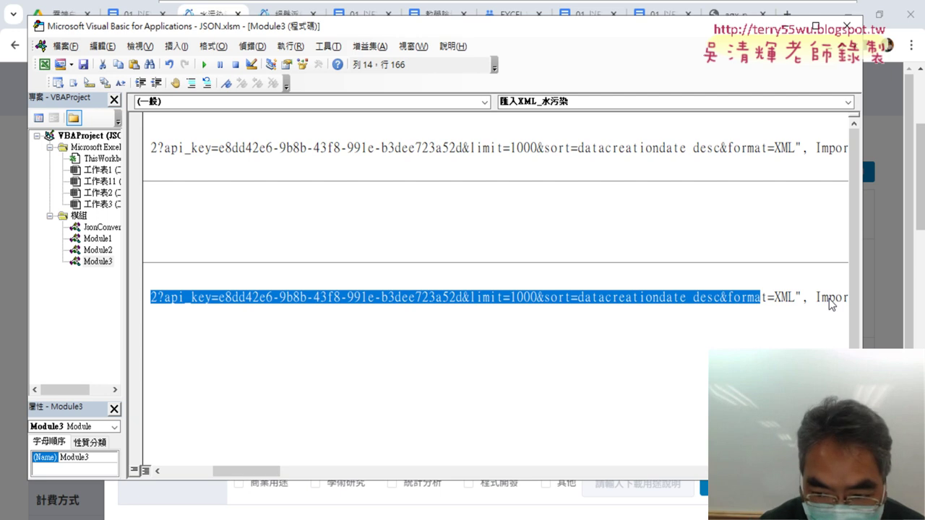
key("shift+Right")
key("shift+Right")
key("shift+Right")
key("shift+Right")
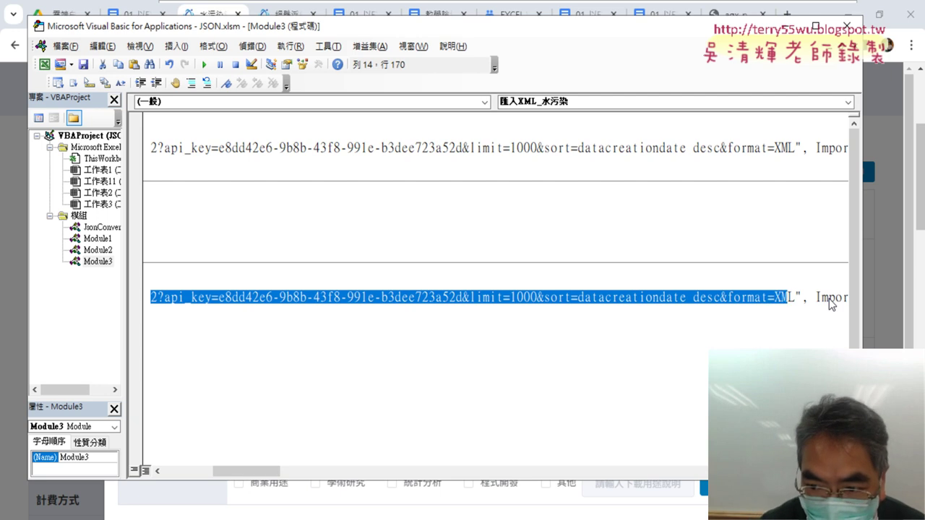
key("shift+Right")
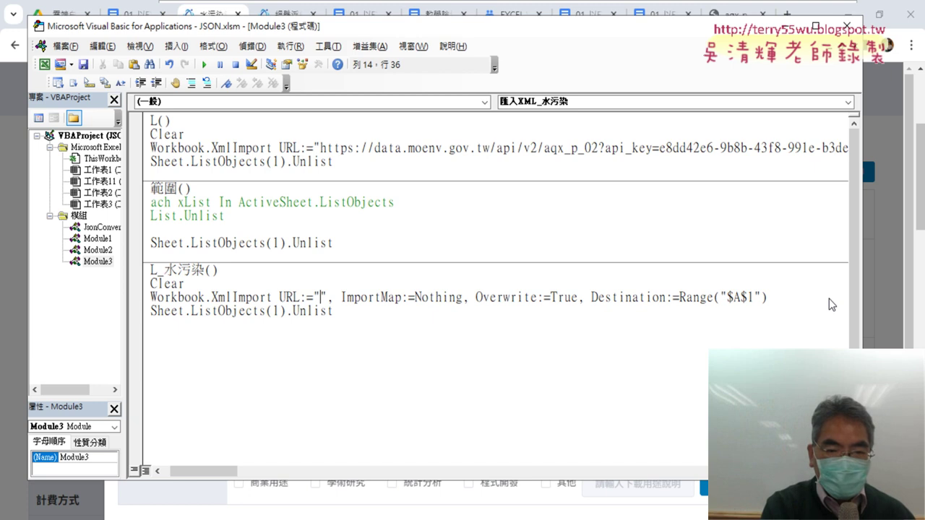
key("ctrl+v")
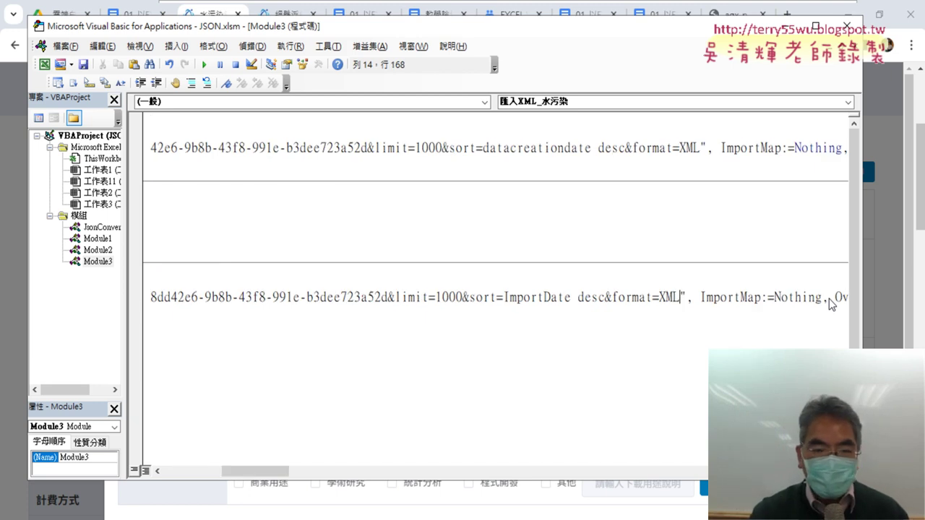
key("Home")
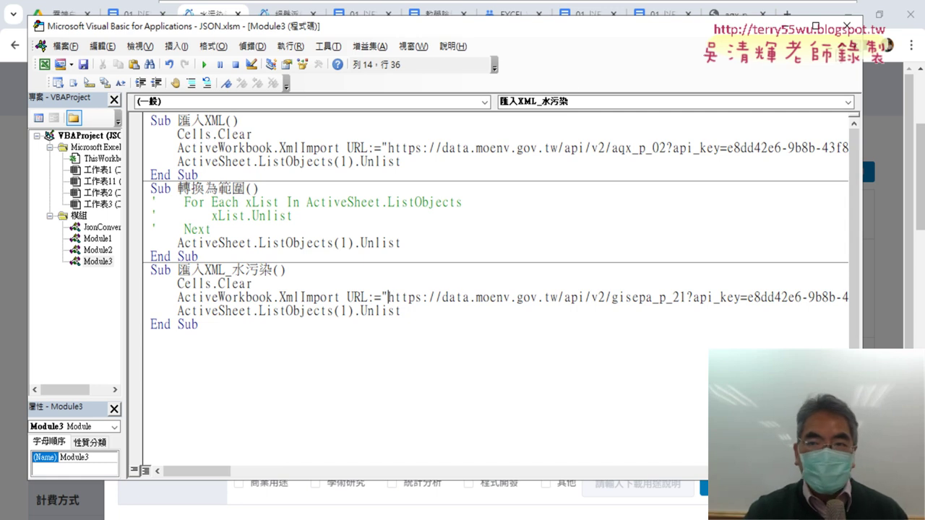
Step: Arrange the VBA window beside the worksheet and place the cursor in 匯入XML_水污染
left_click(851, 14)
left_click_drag(421, 28, 603, 45)
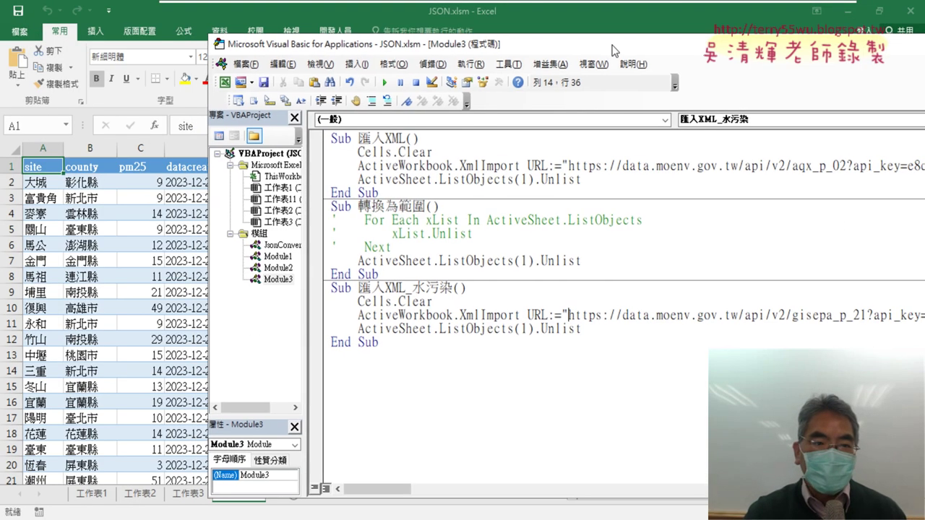
left_click(455, 316)
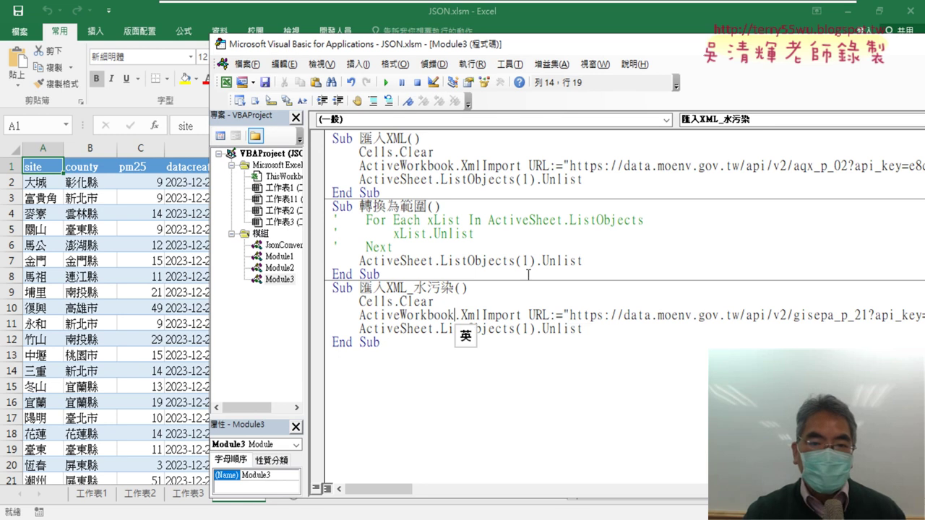
left_click(386, 152)
left_click(409, 328)
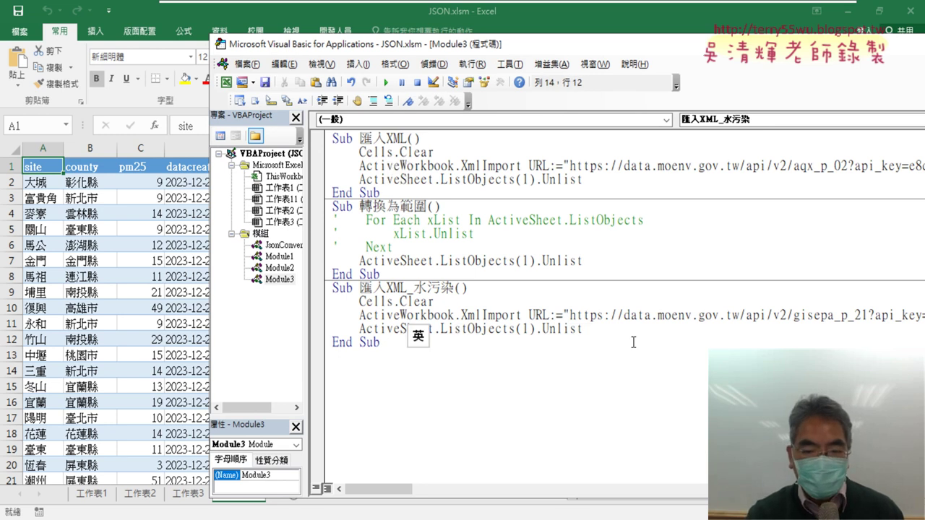
Step: Step through the macro to End Sub, filling the sheet with the SHP and KML file list
key("F8")
key("F8")
key("F8")
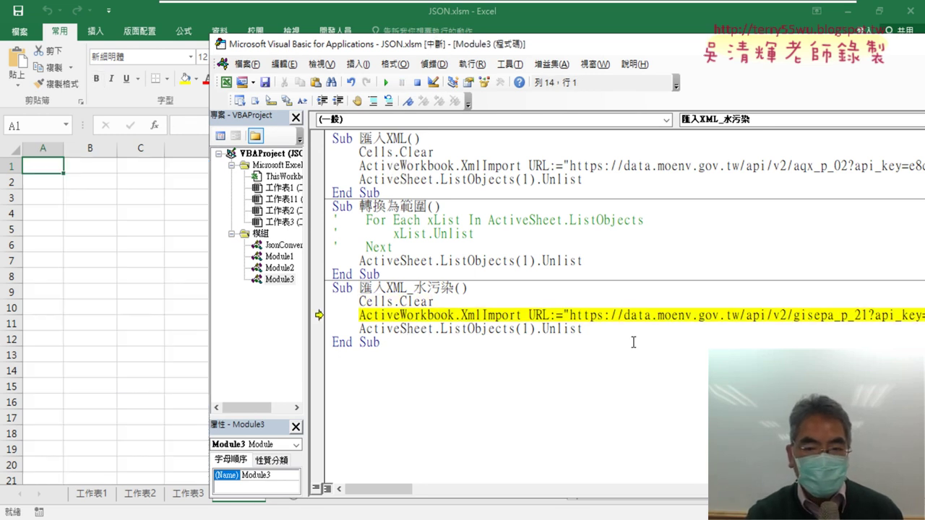
key("F8")
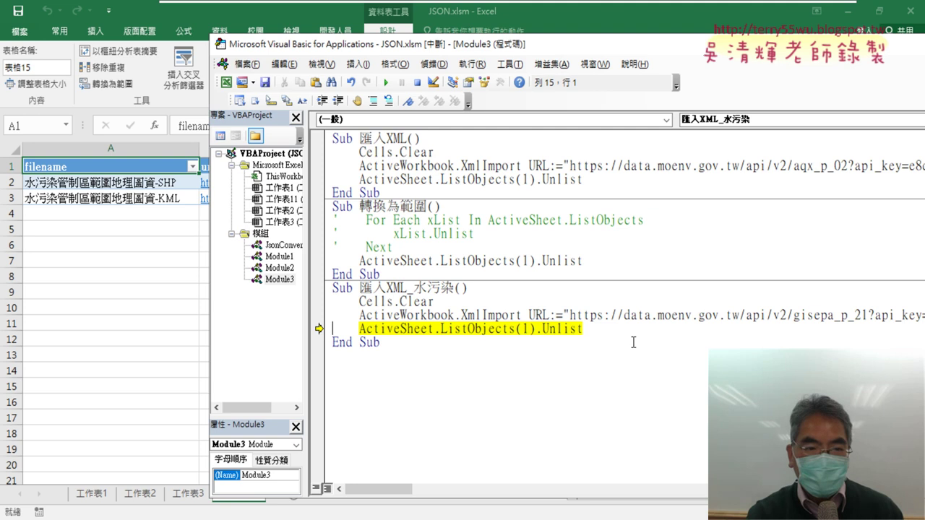
key("F8")
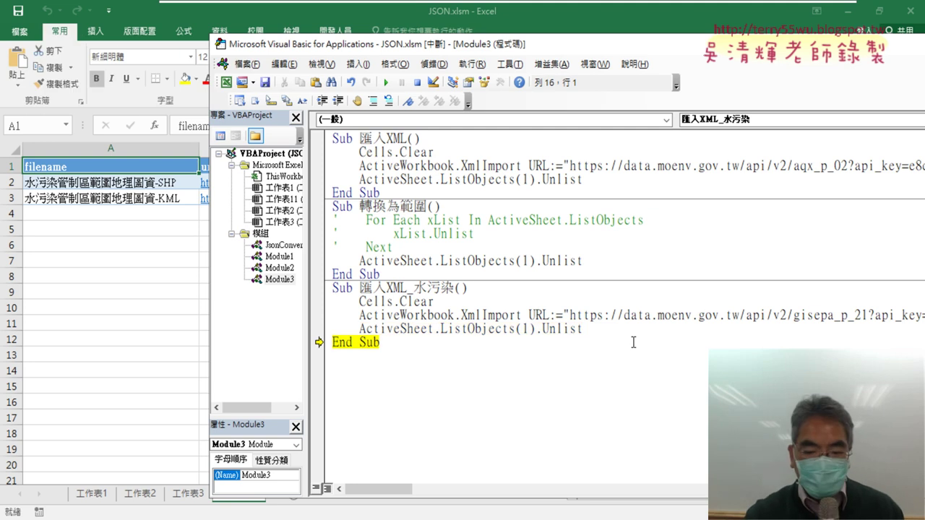
key("F8")
left_click(127, 293)
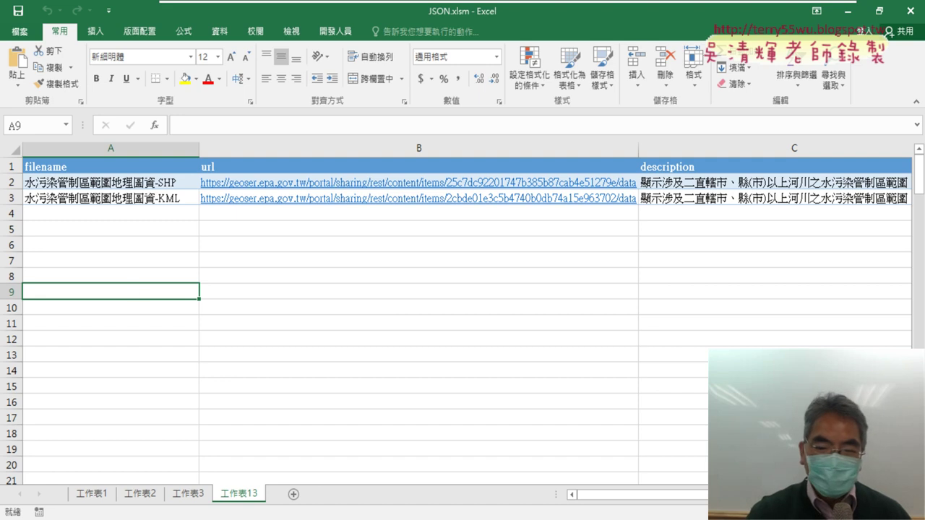
Step: In Chrome, close the 檢視資料 resource dialog and go back to the previous data.gov.tw dataset page
key("alt+Tab")
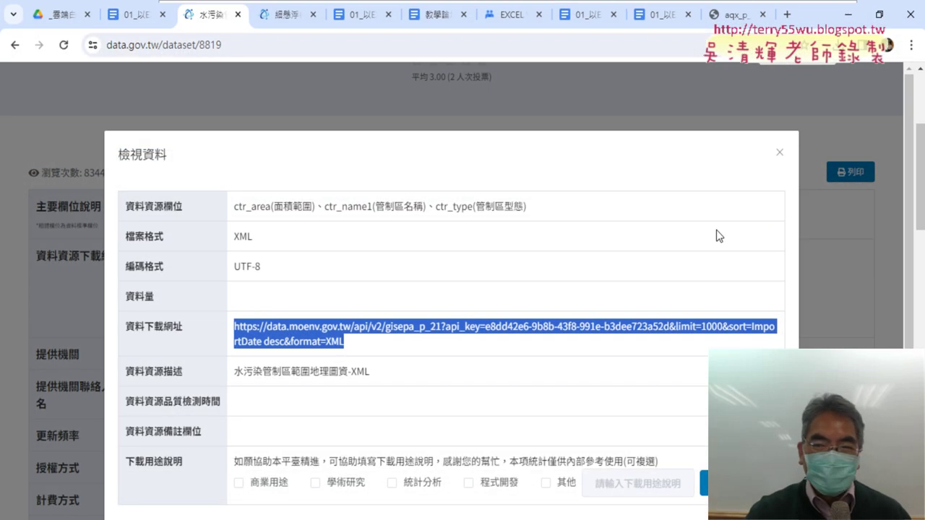
left_click(849, 15)
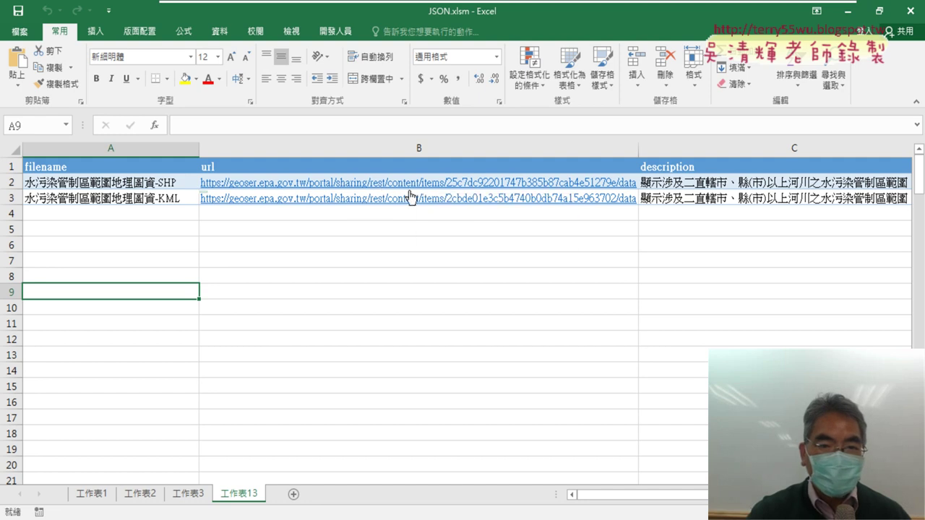
key("alt+Tab")
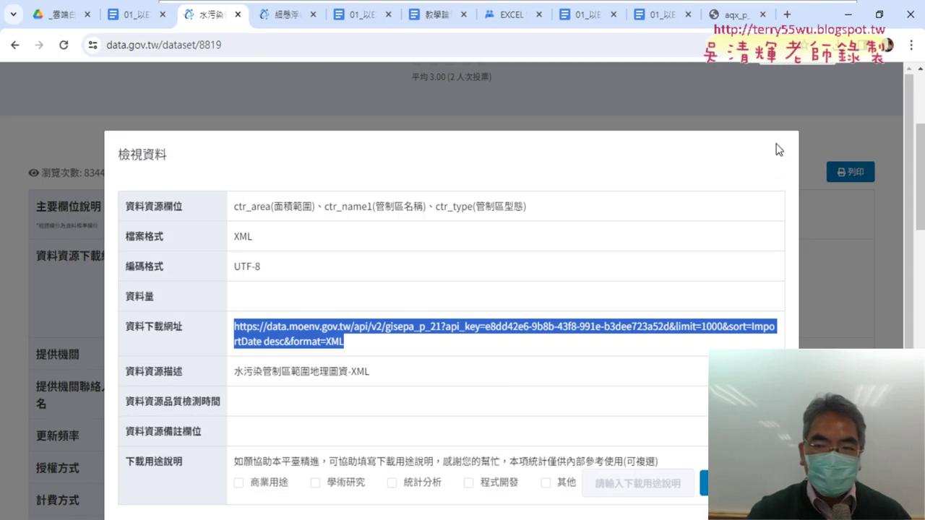
left_click(779, 152)
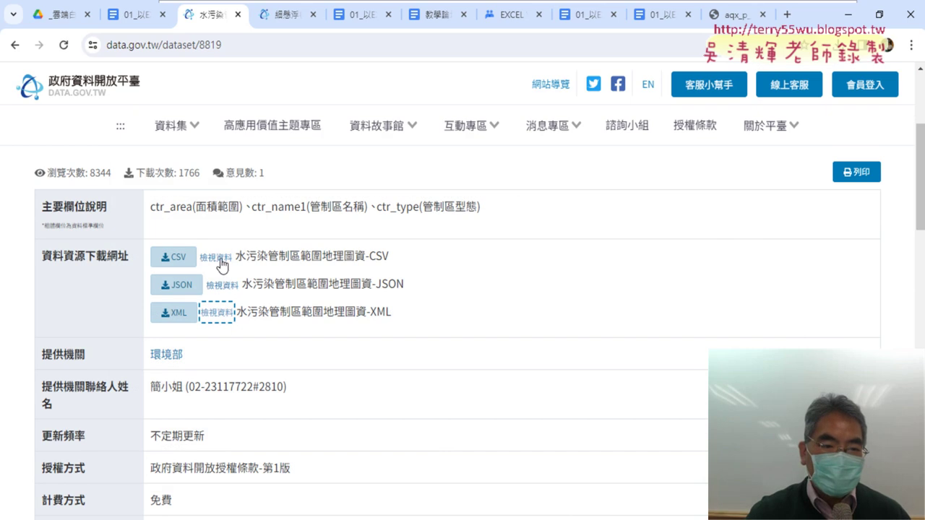
left_click(15, 45)
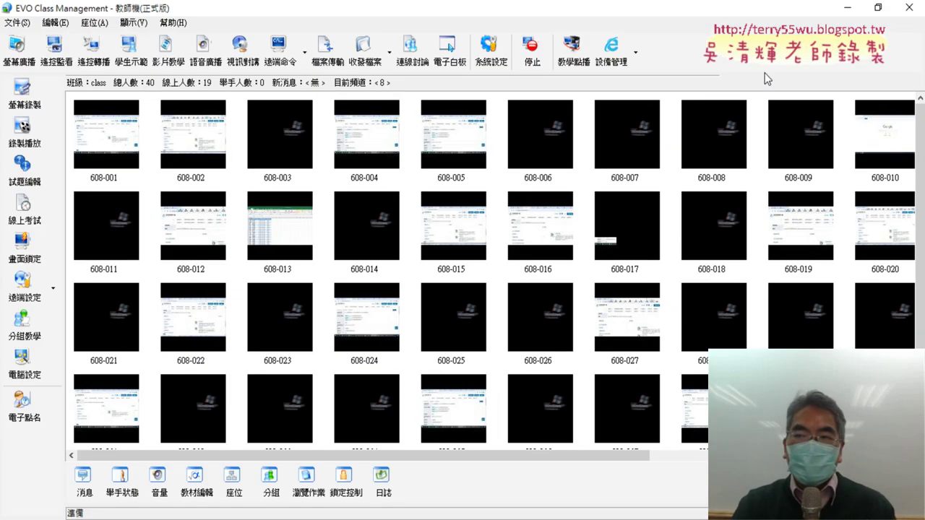
Step: Minimize the EVO Class Management window to reveal the data.gov.tw dataset 34827 page
left_click(848, 8)
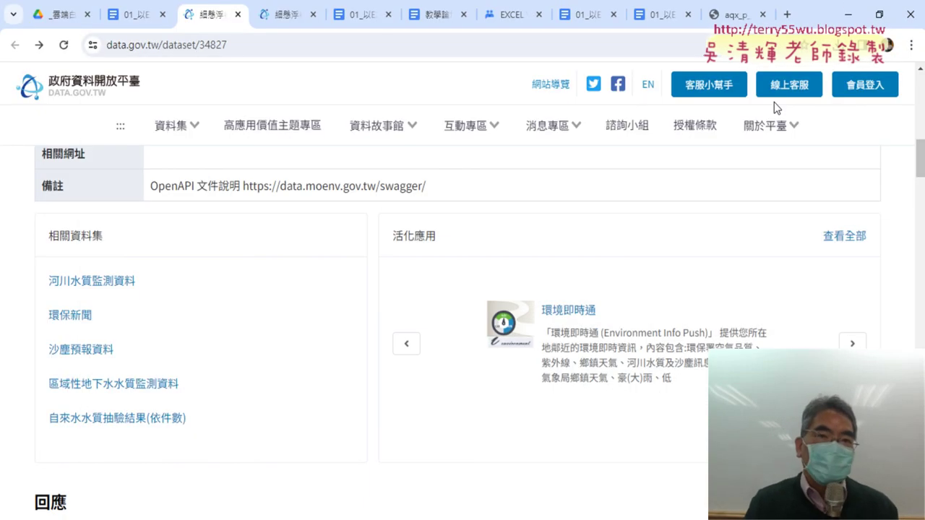